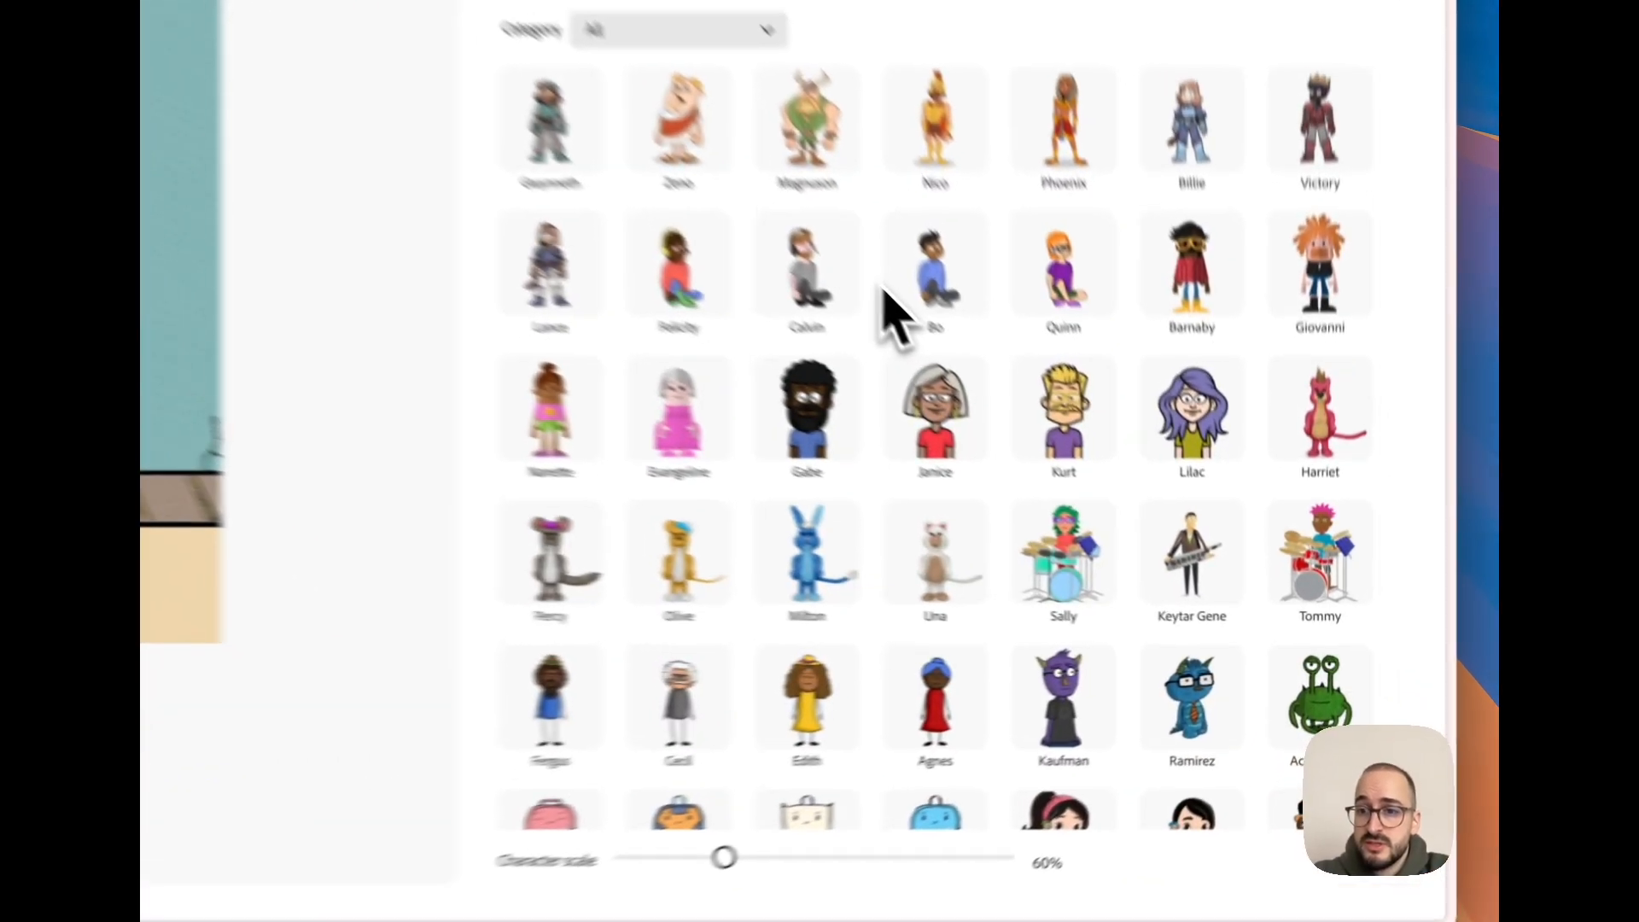
- Look through the full library of ready-to-animate characters in the Animate characters tool
scroll(885, 292, down, 15)
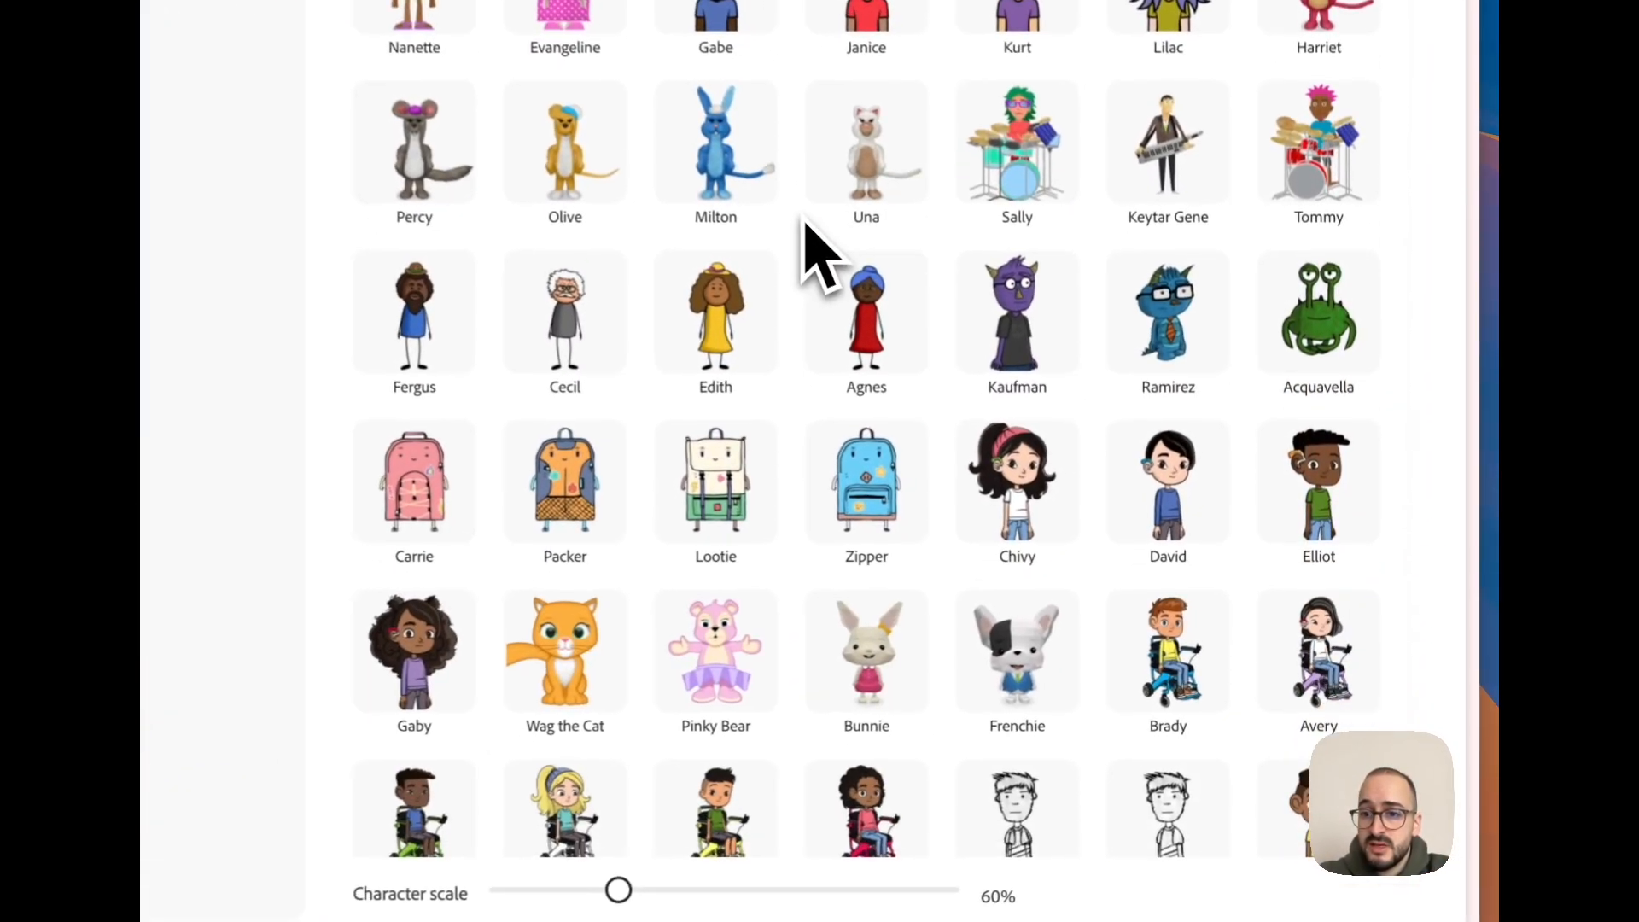
scroll(798, 217, down, 10)
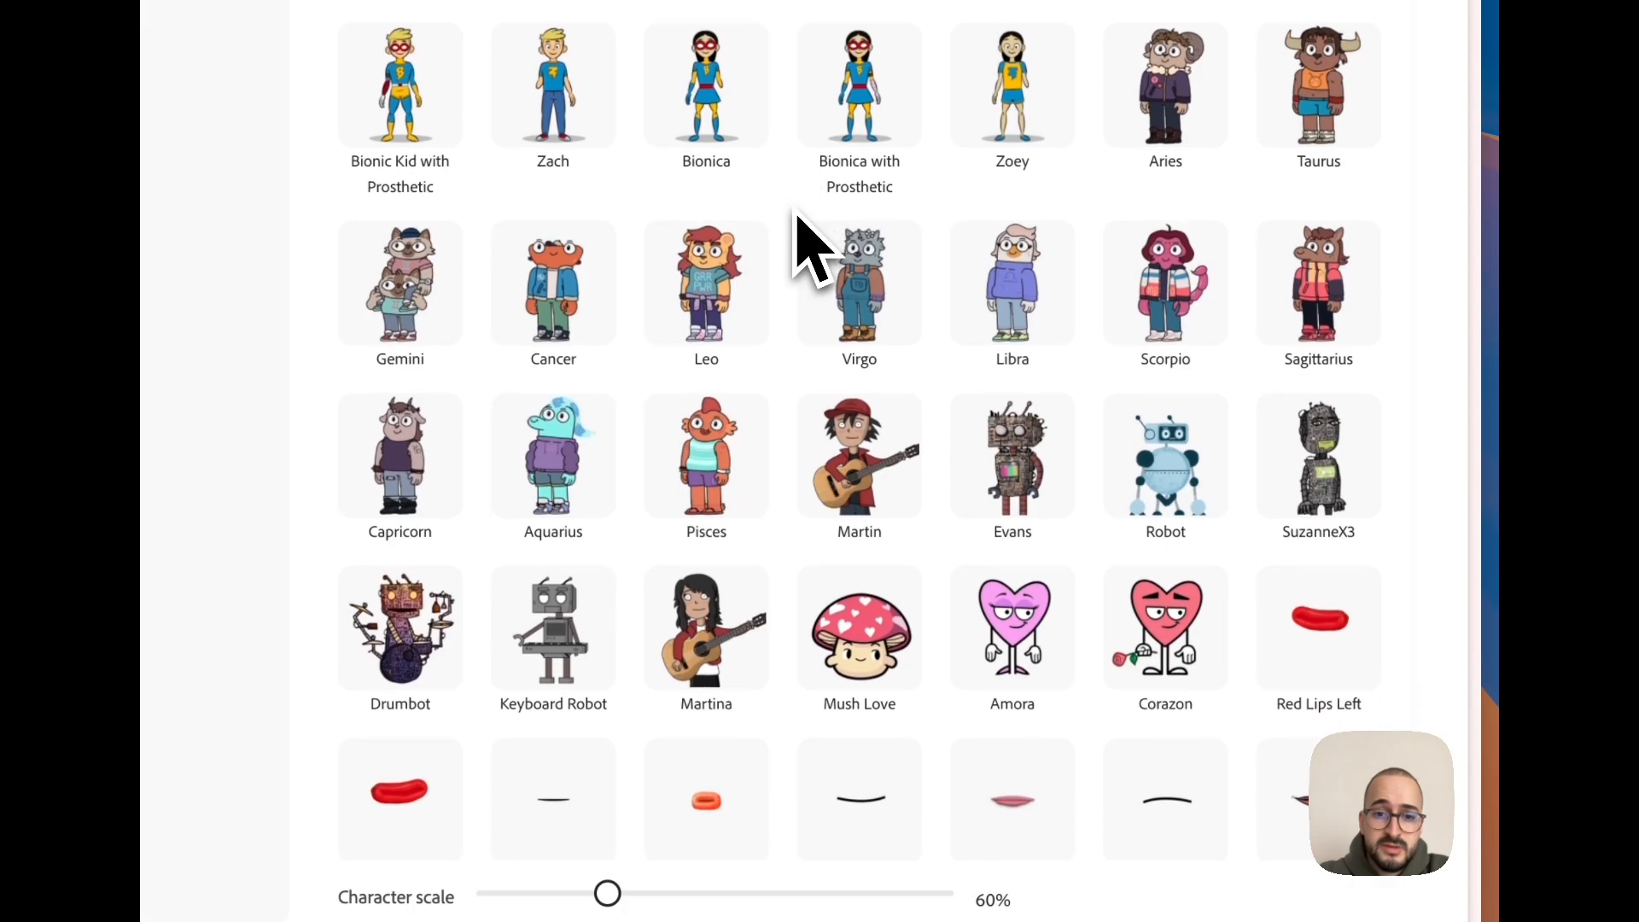
scroll(798, 220, down, 10)
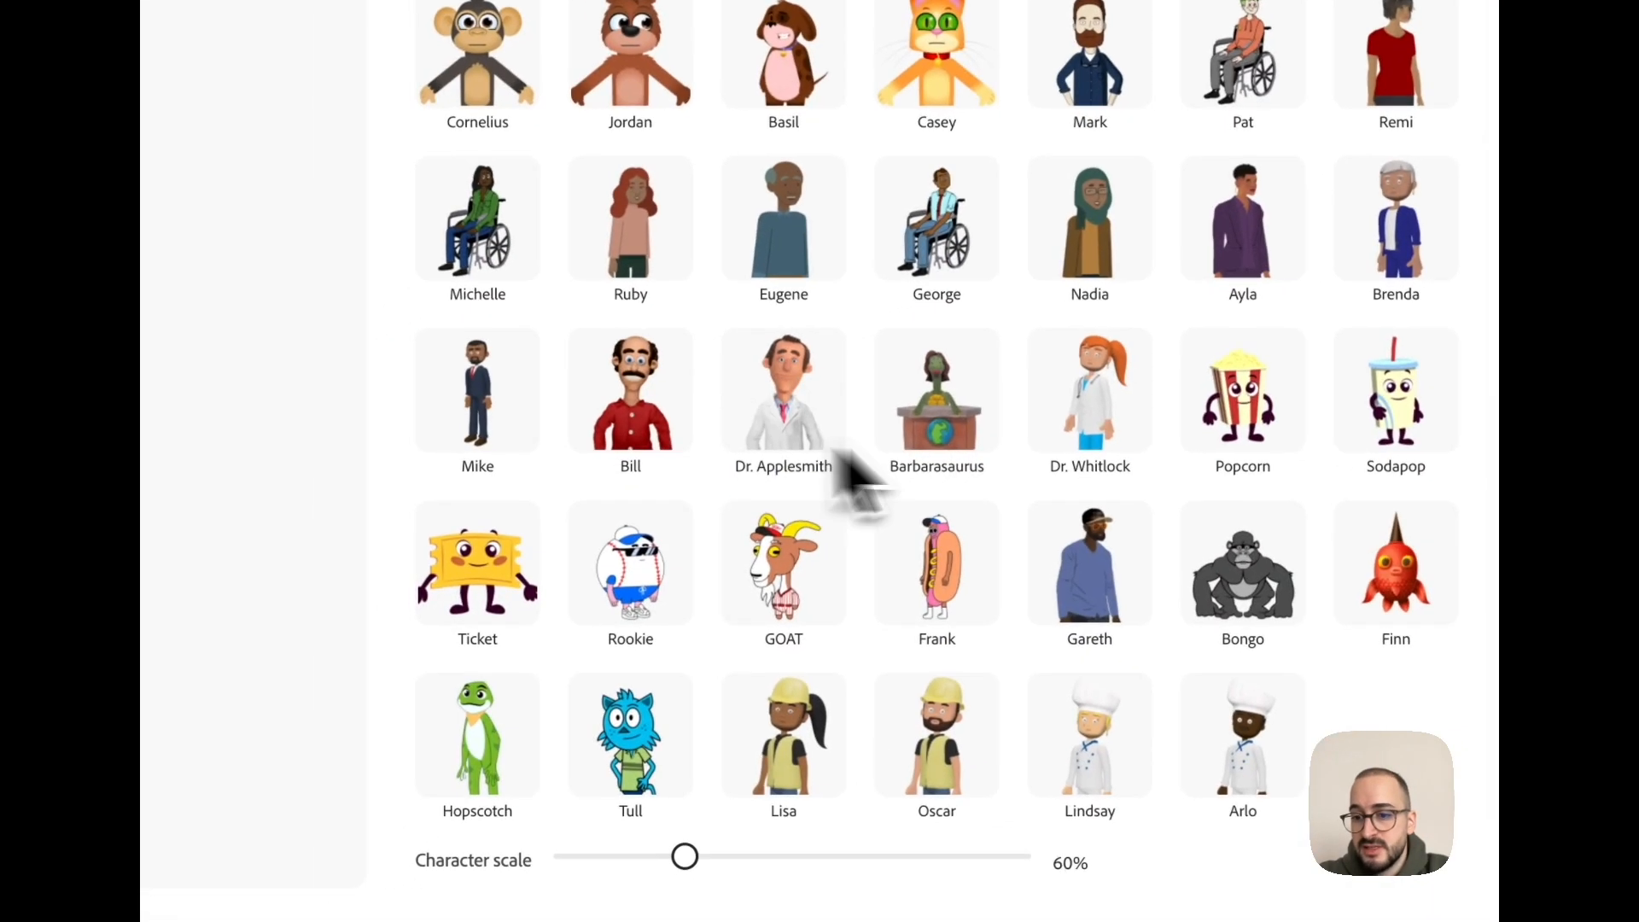
scroll(914, 621, up, 7)
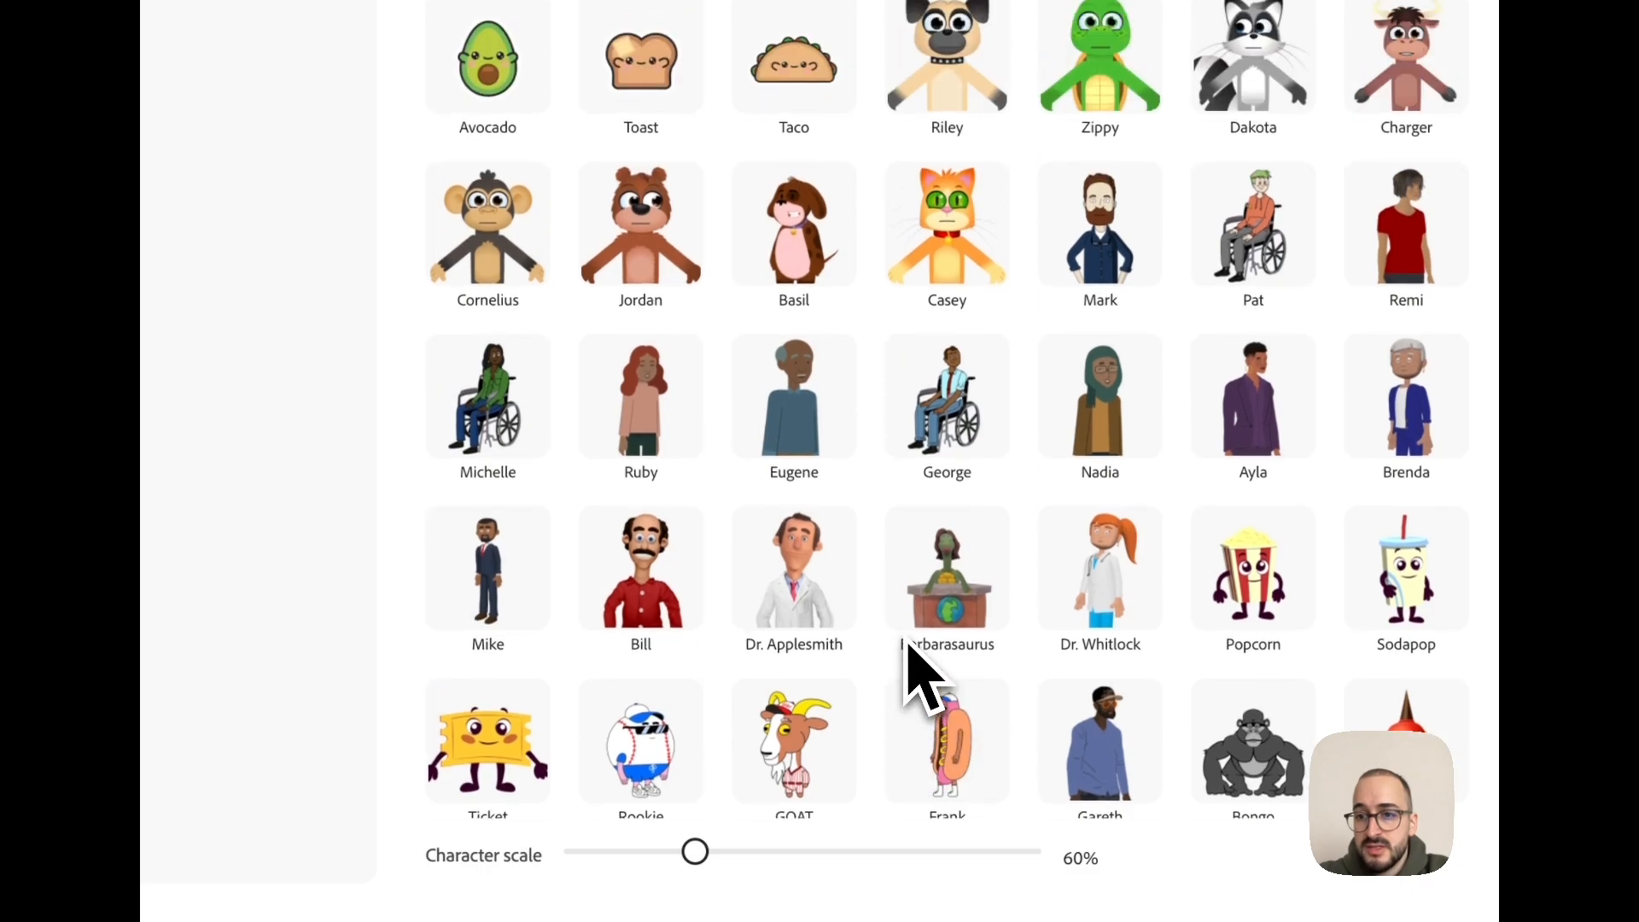
scroll(909, 346, up, 7)
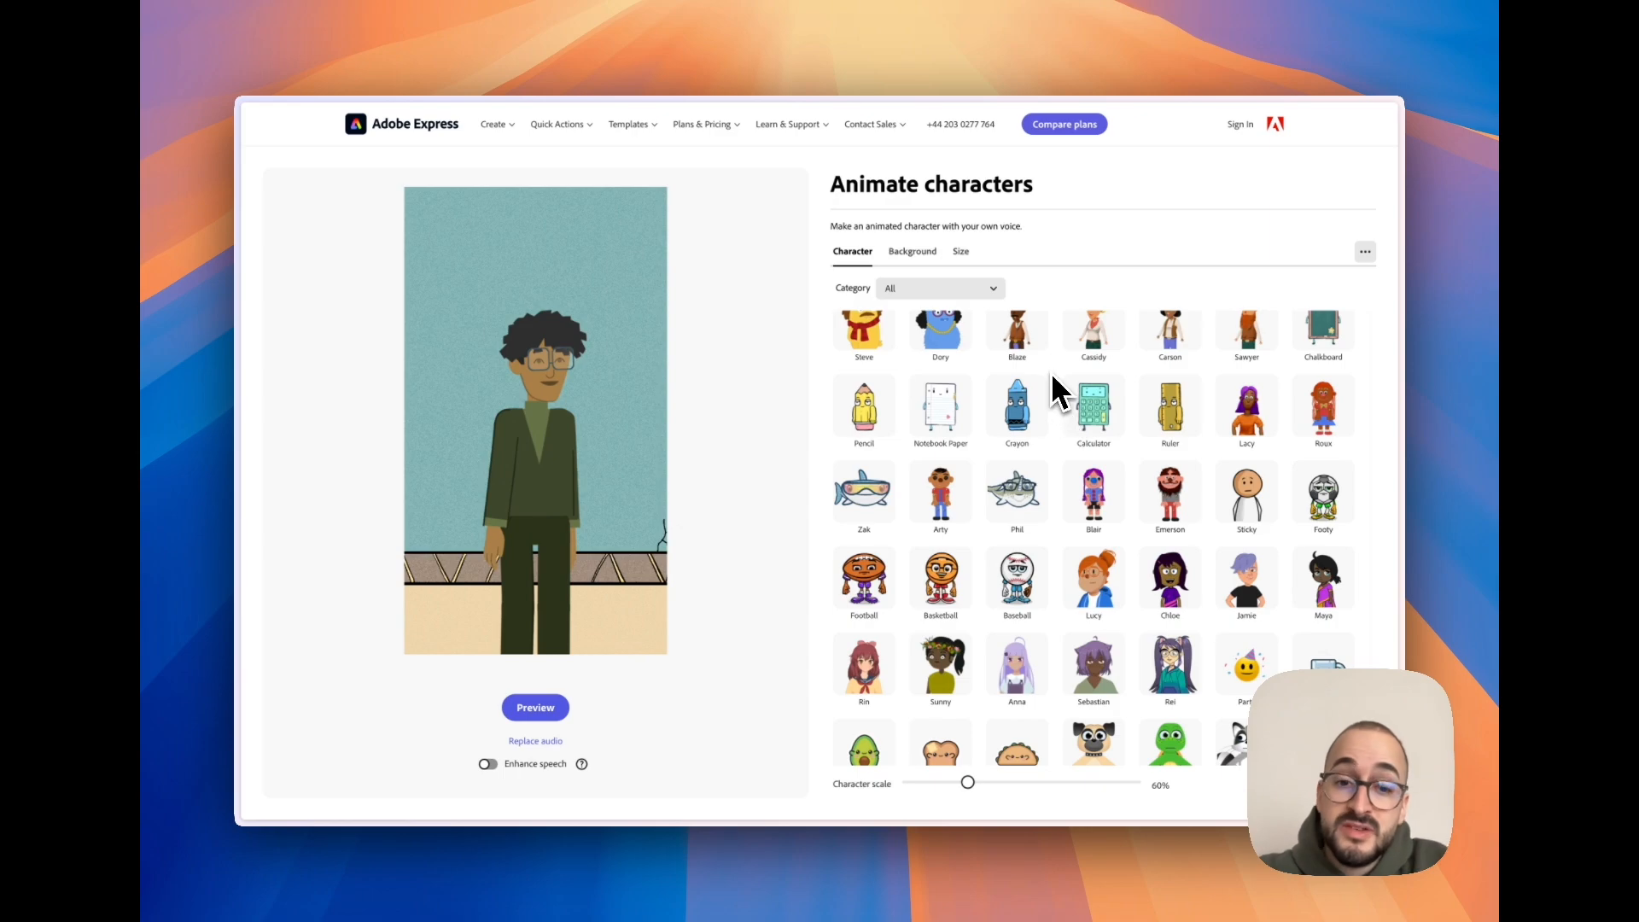
scroll(1051, 377, up, 2)
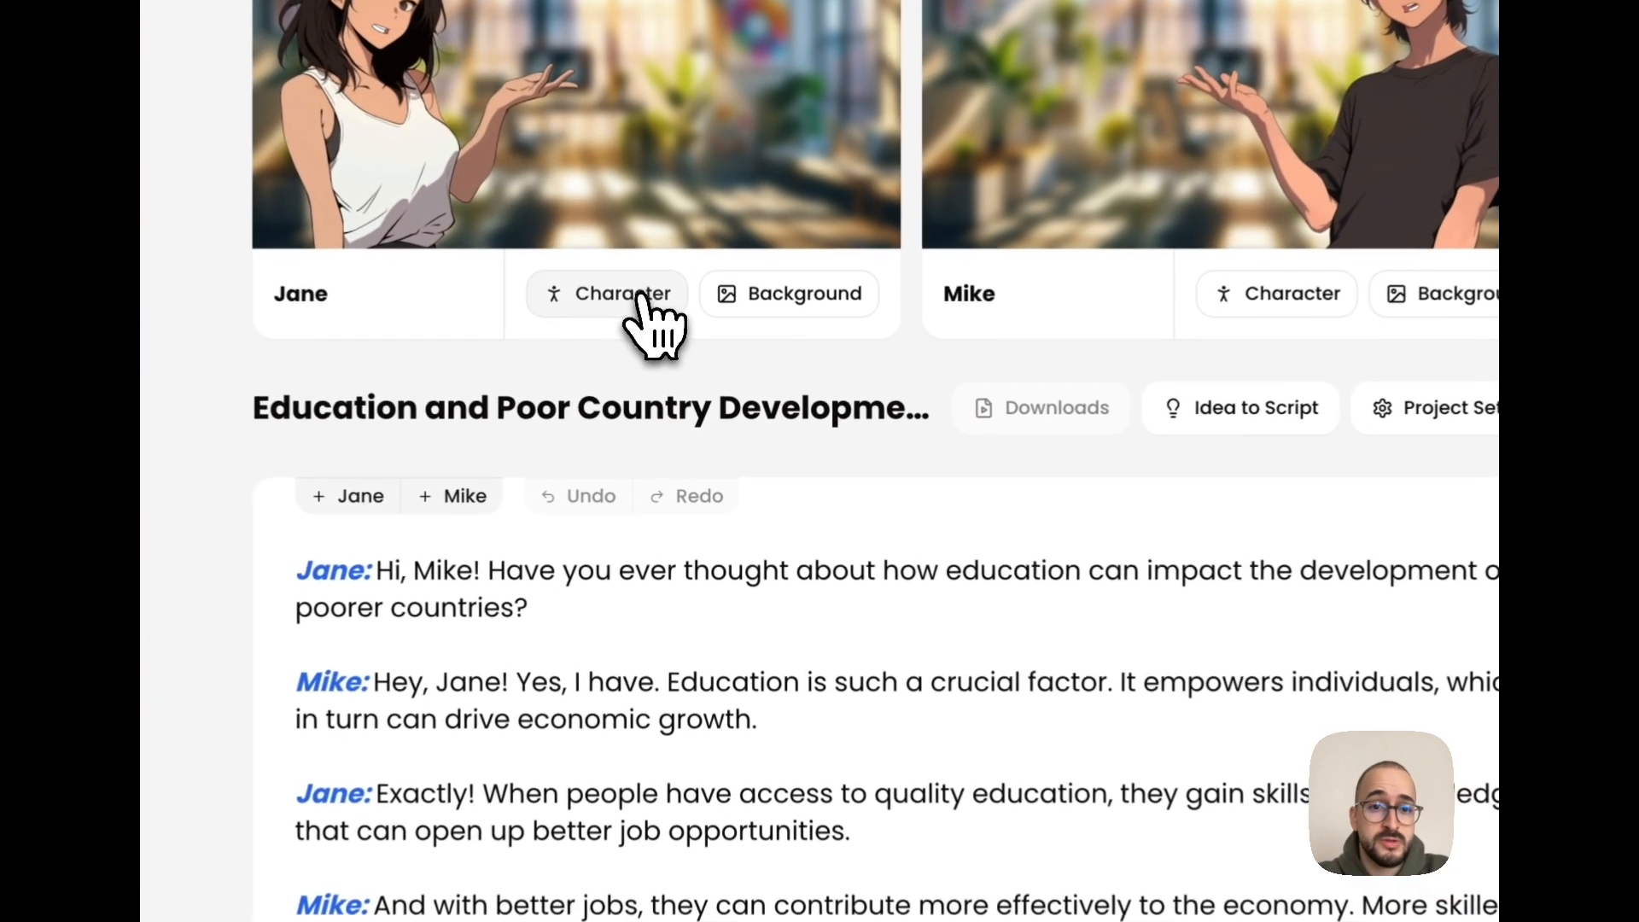
- Switch to ClipsBee, start creating a new character from Jane's character selection, and show the male body options
click(636, 307)
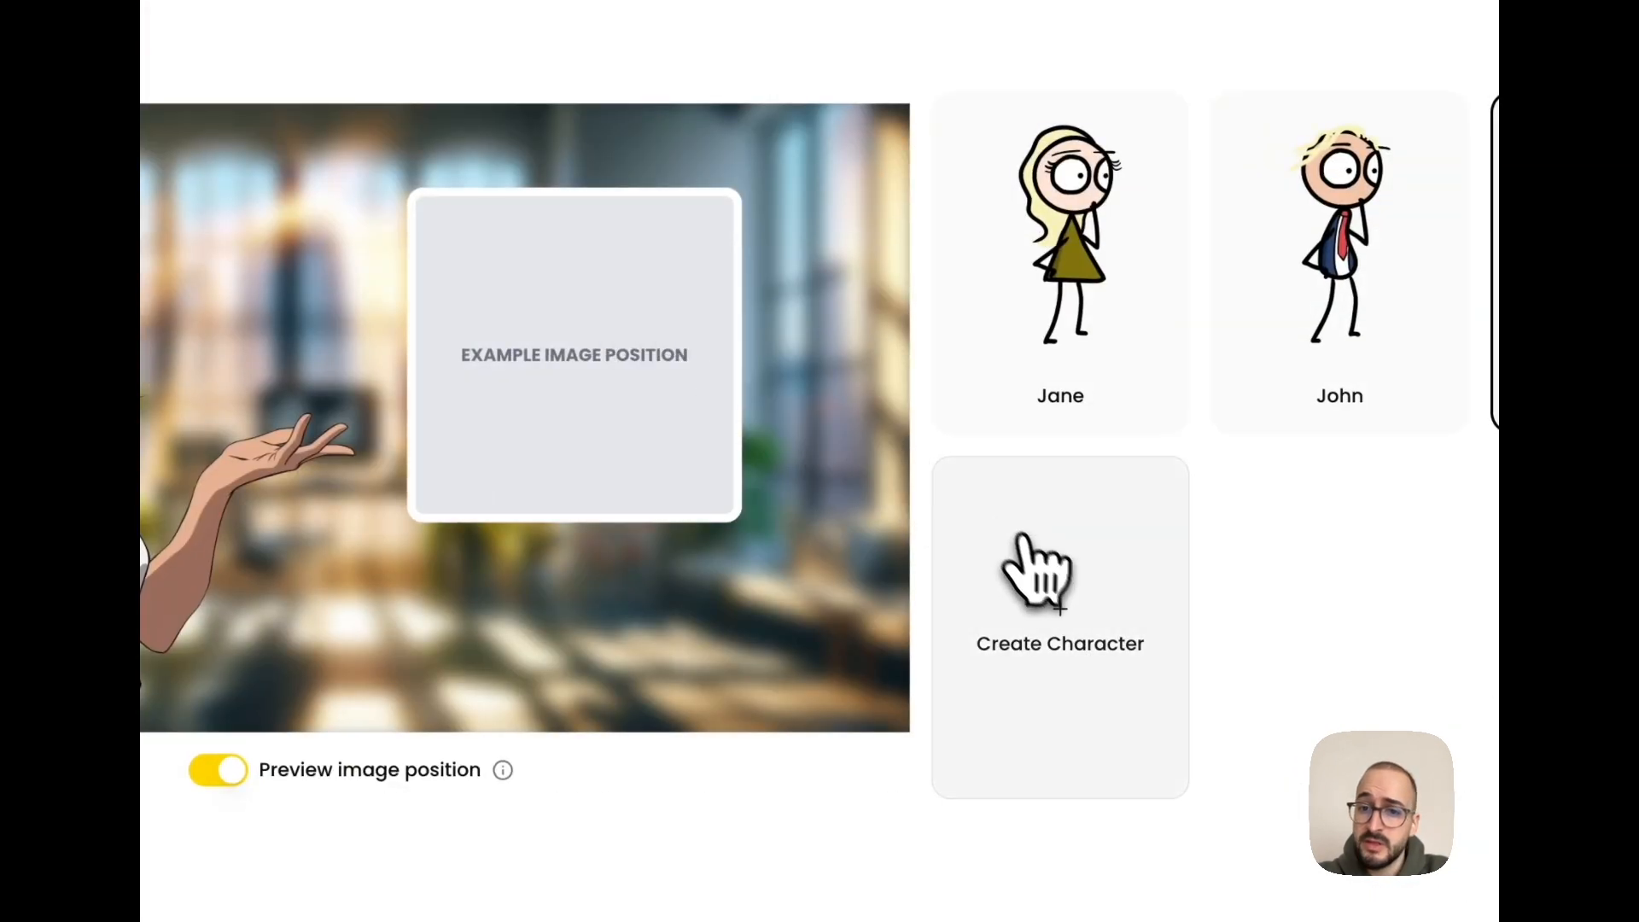
click(1113, 662)
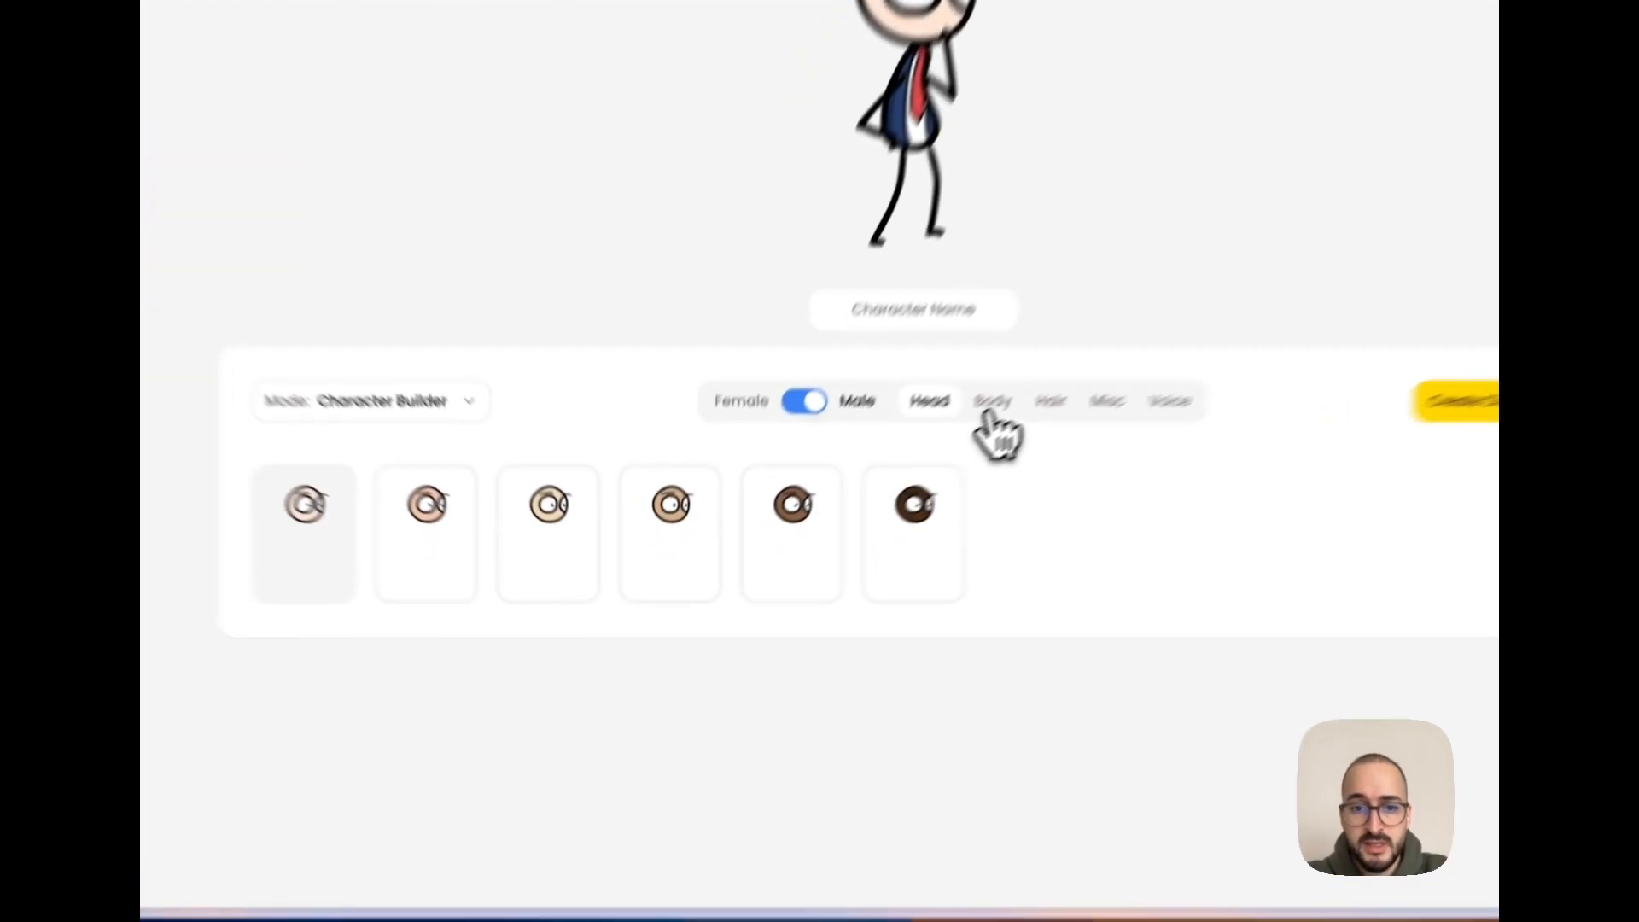
click(993, 411)
scroll(677, 674, down, 2)
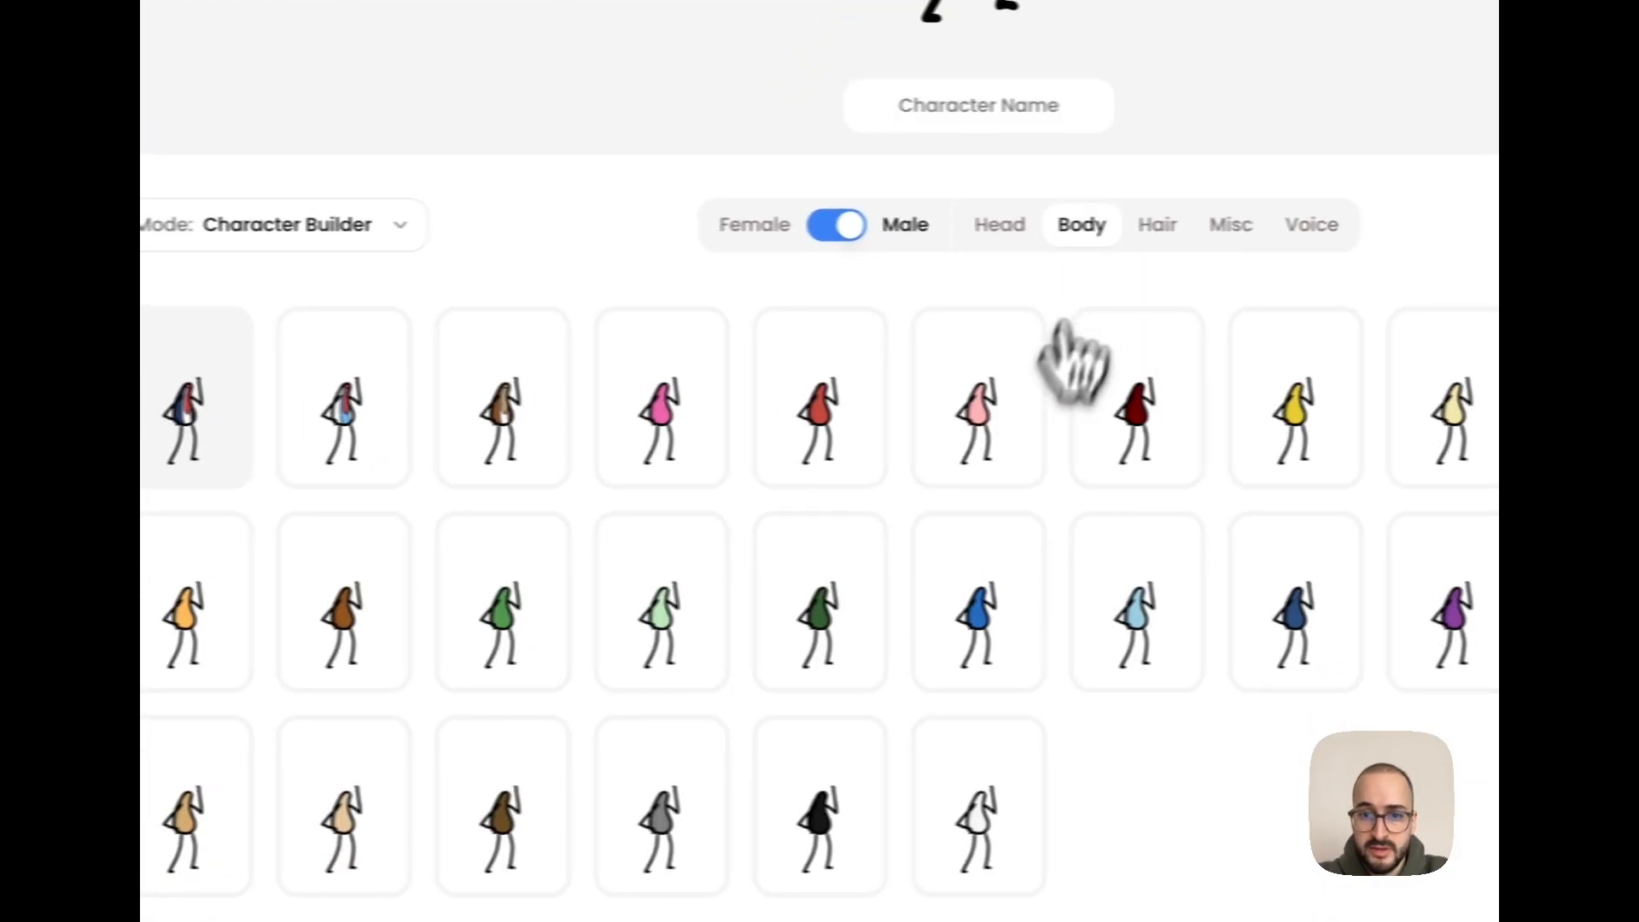
- Choose a muted red hair colour for the new character and change its gender to Female
click(1157, 228)
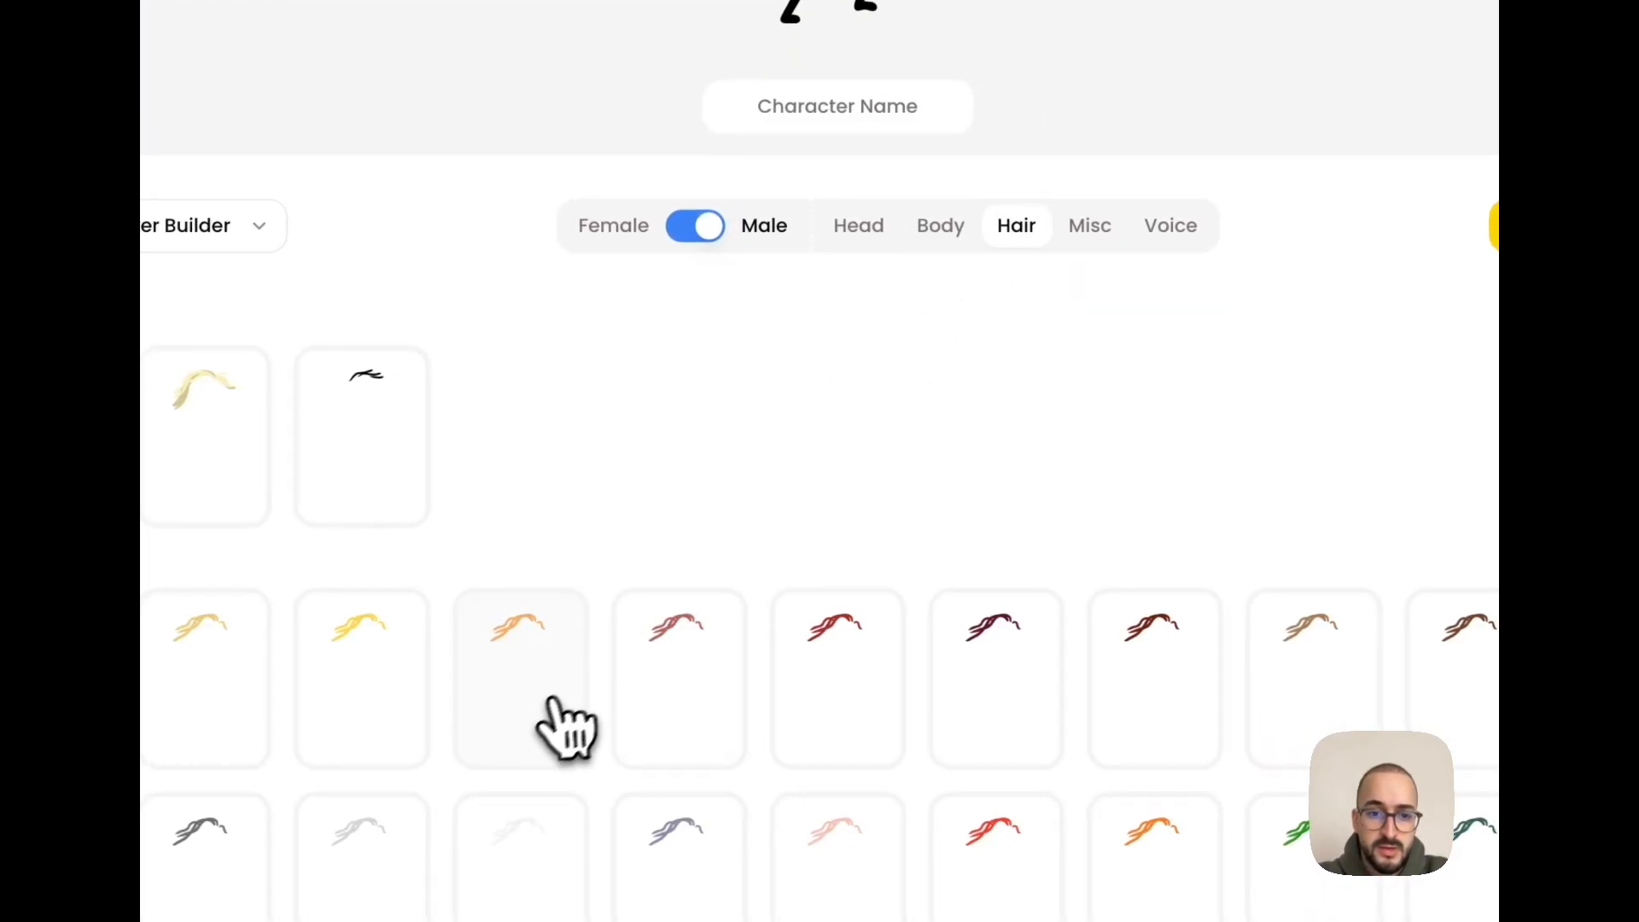
click(674, 683)
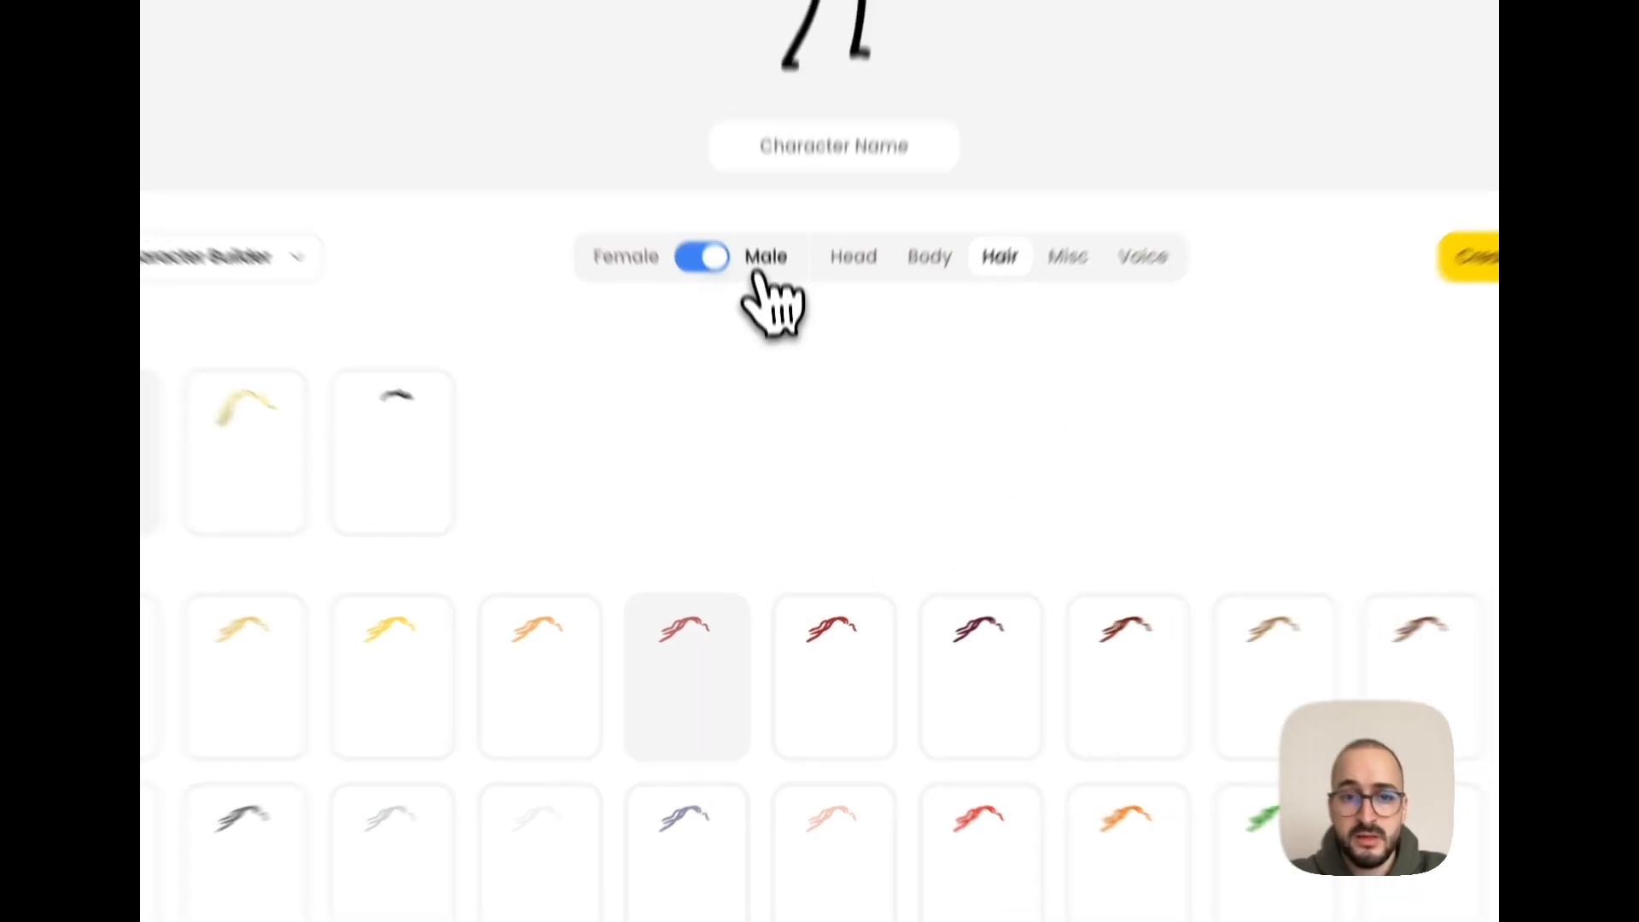
click(736, 416)
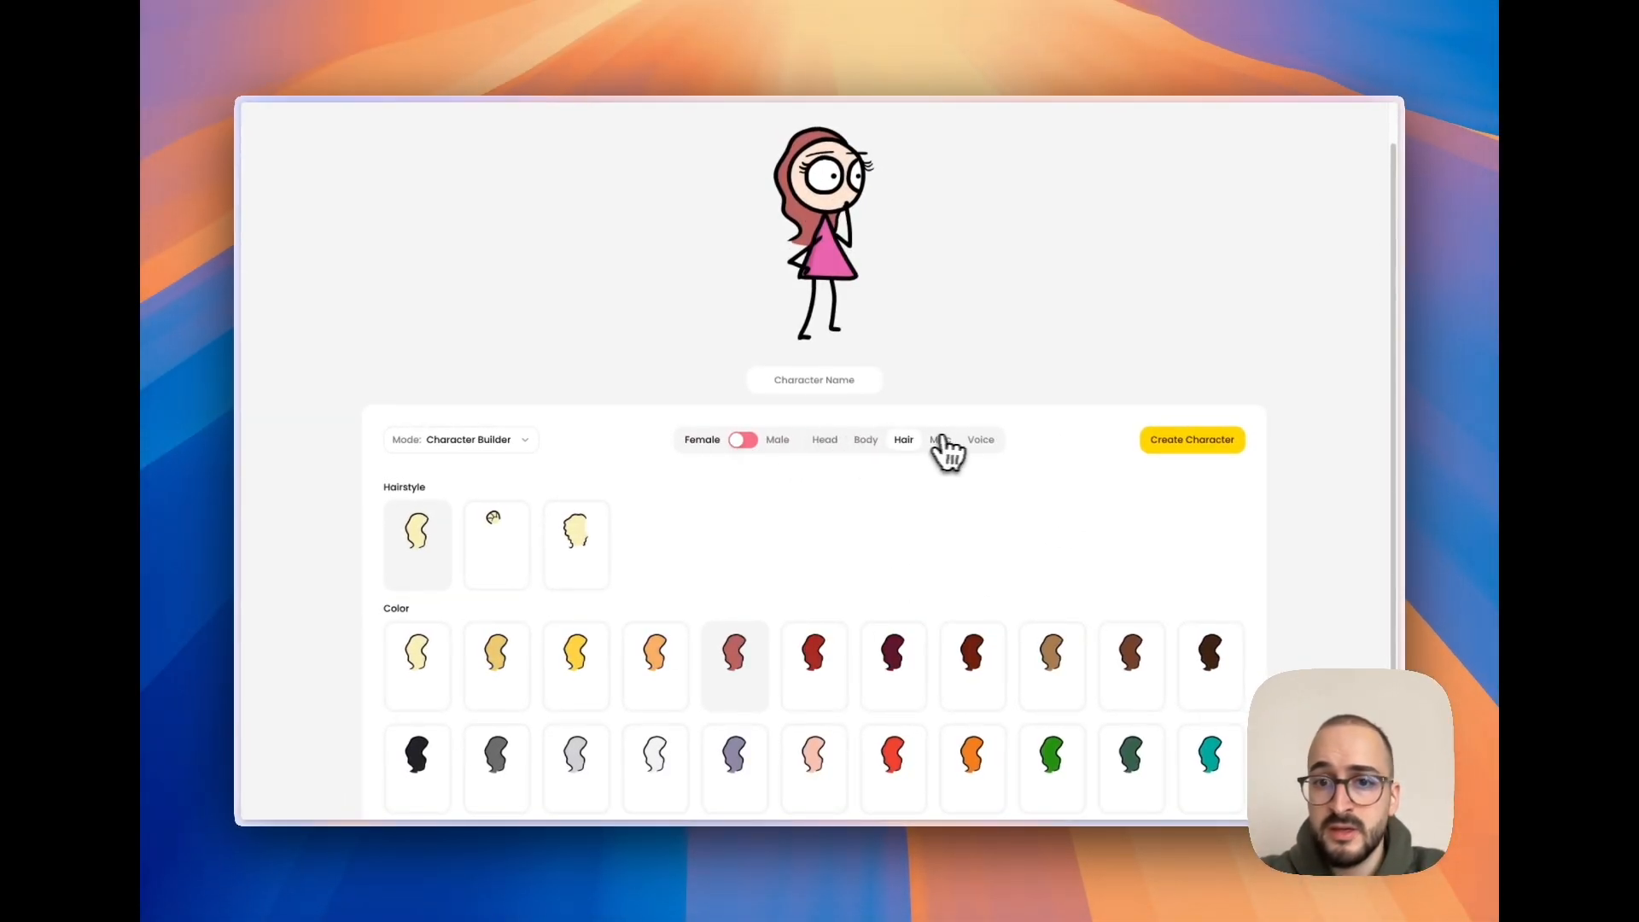
- Look through the voices for the character and view the characters offered in Ready-made mode
click(1000, 415)
scroll(897, 542, down, 4)
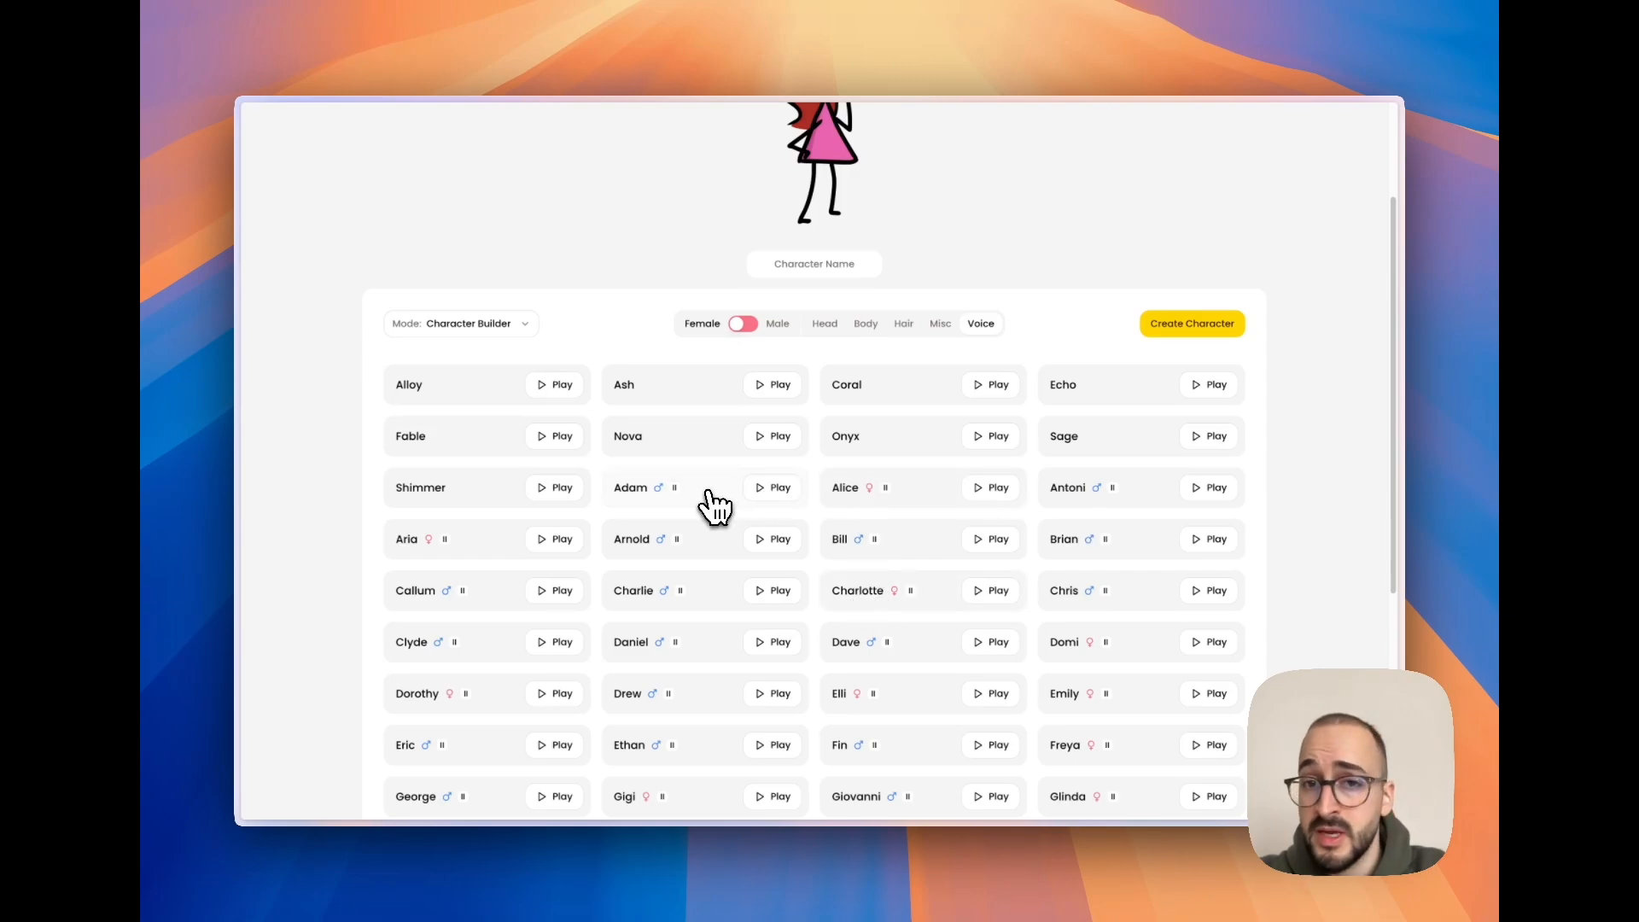
click(526, 326)
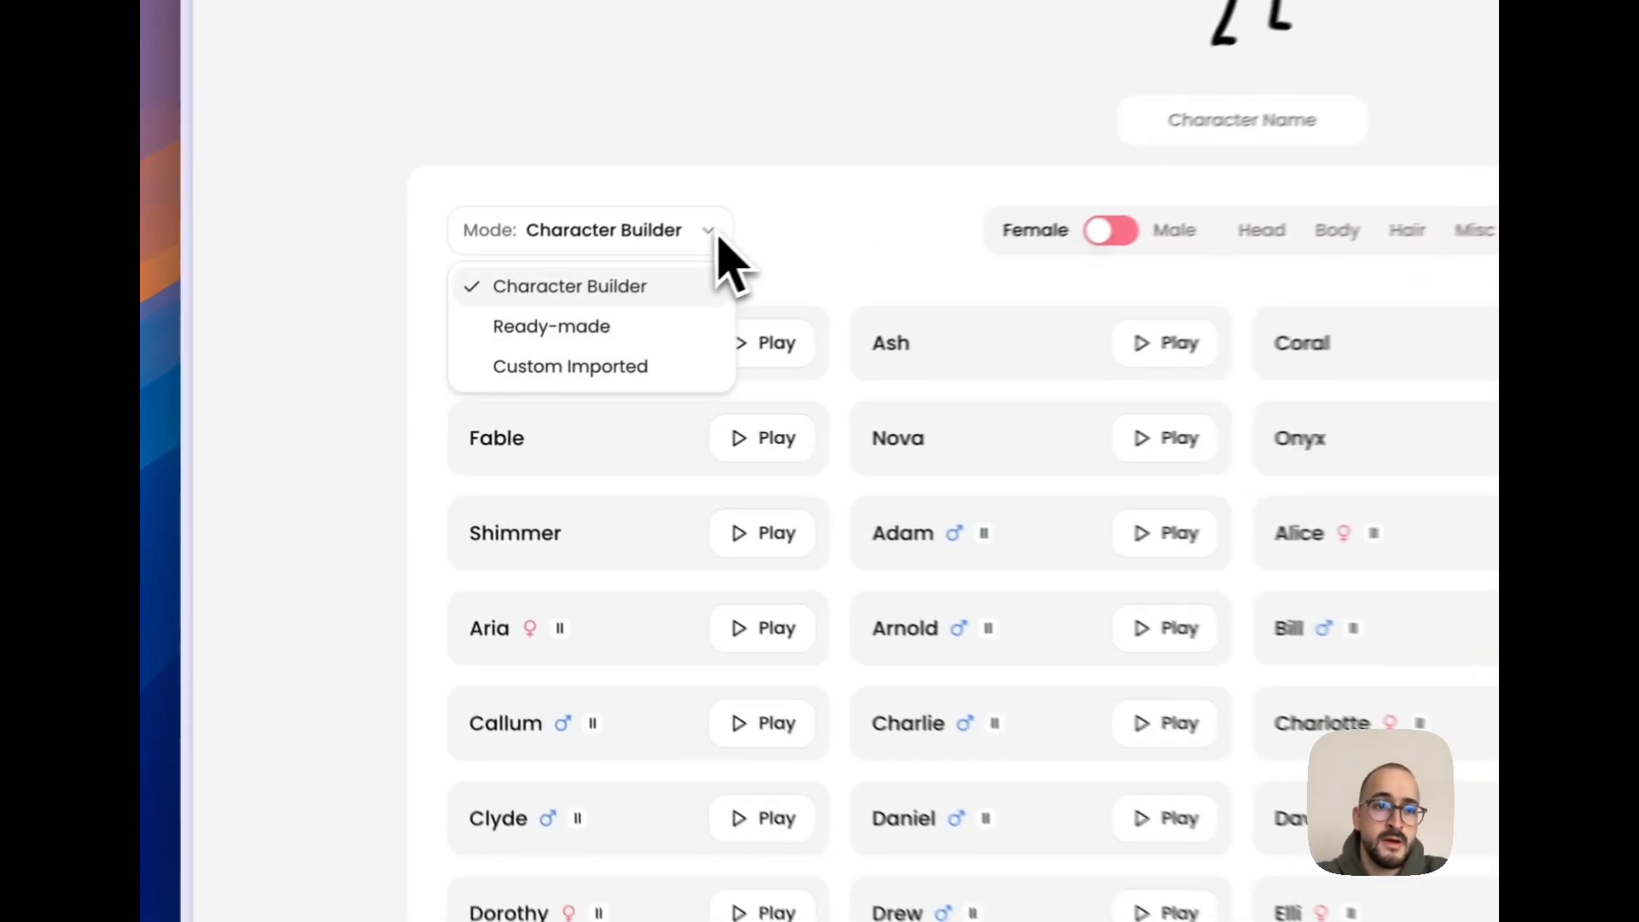
click(549, 327)
scroll(1017, 567, down, 3)
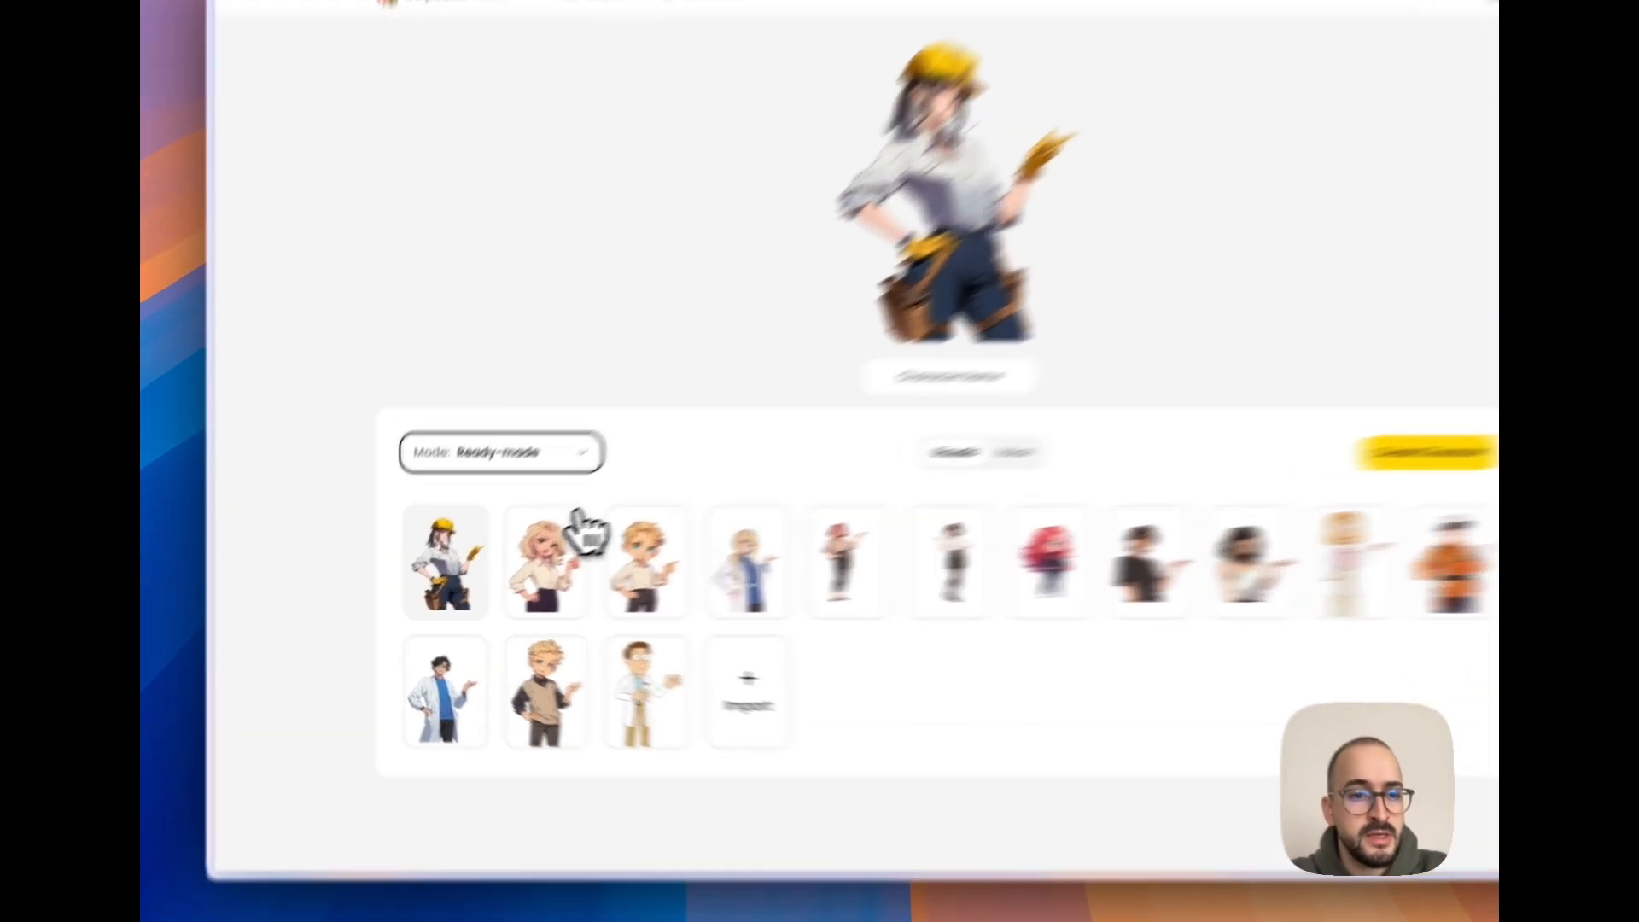
- Set the character mode to Custom Imported and start a character import, advancing past Understanding Lip Sync to the asset type choice
click(512, 489)
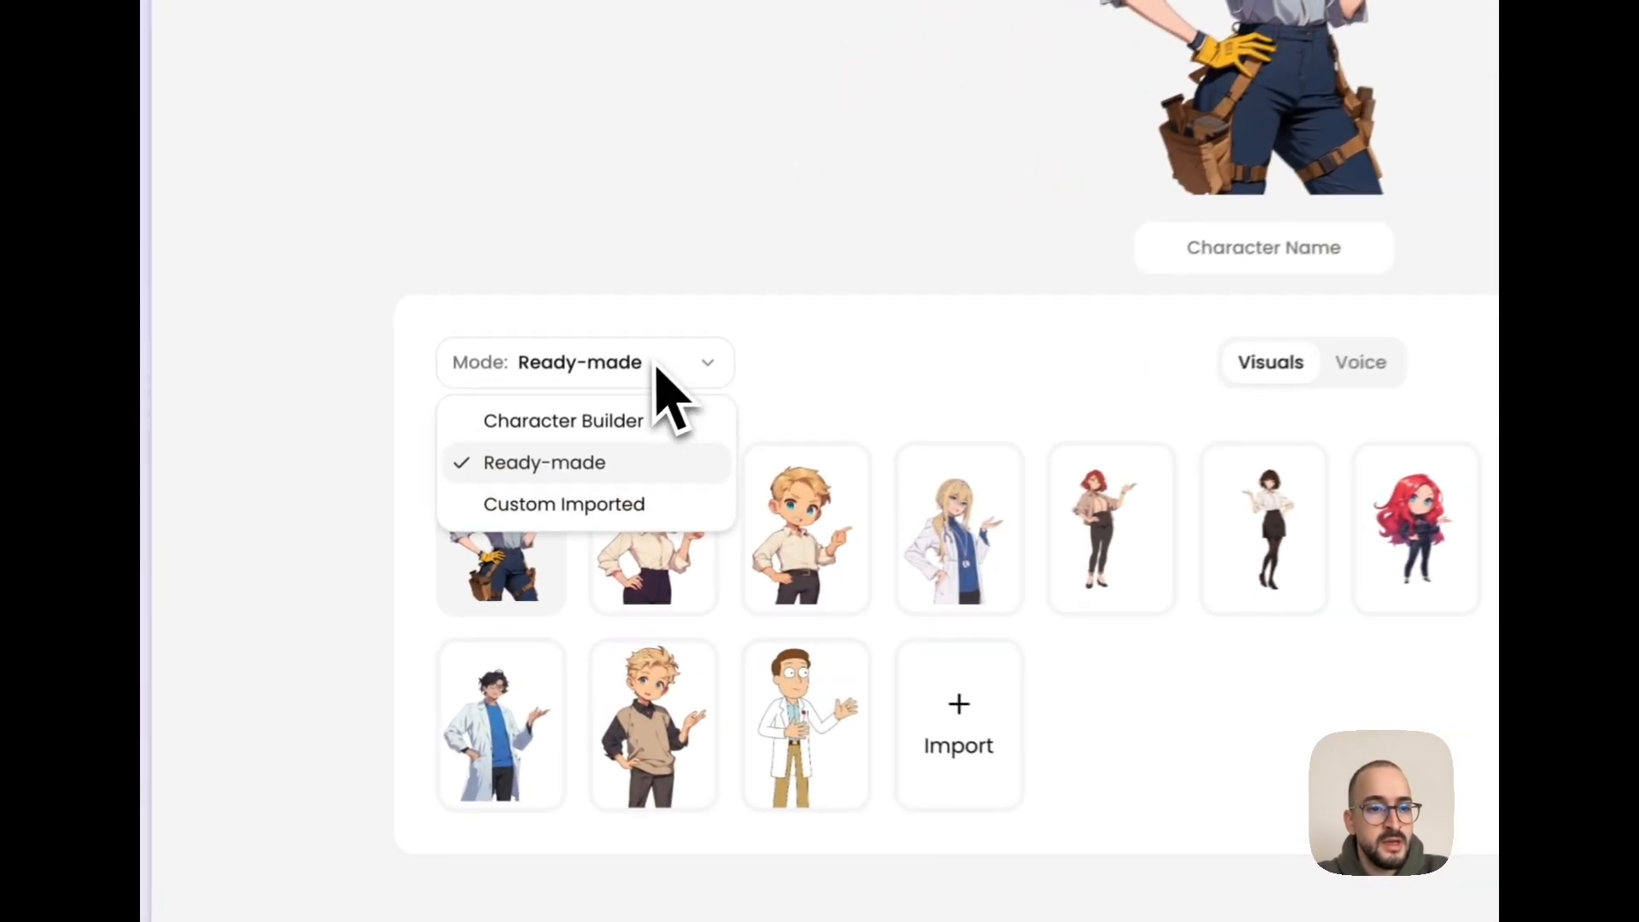
click(484, 564)
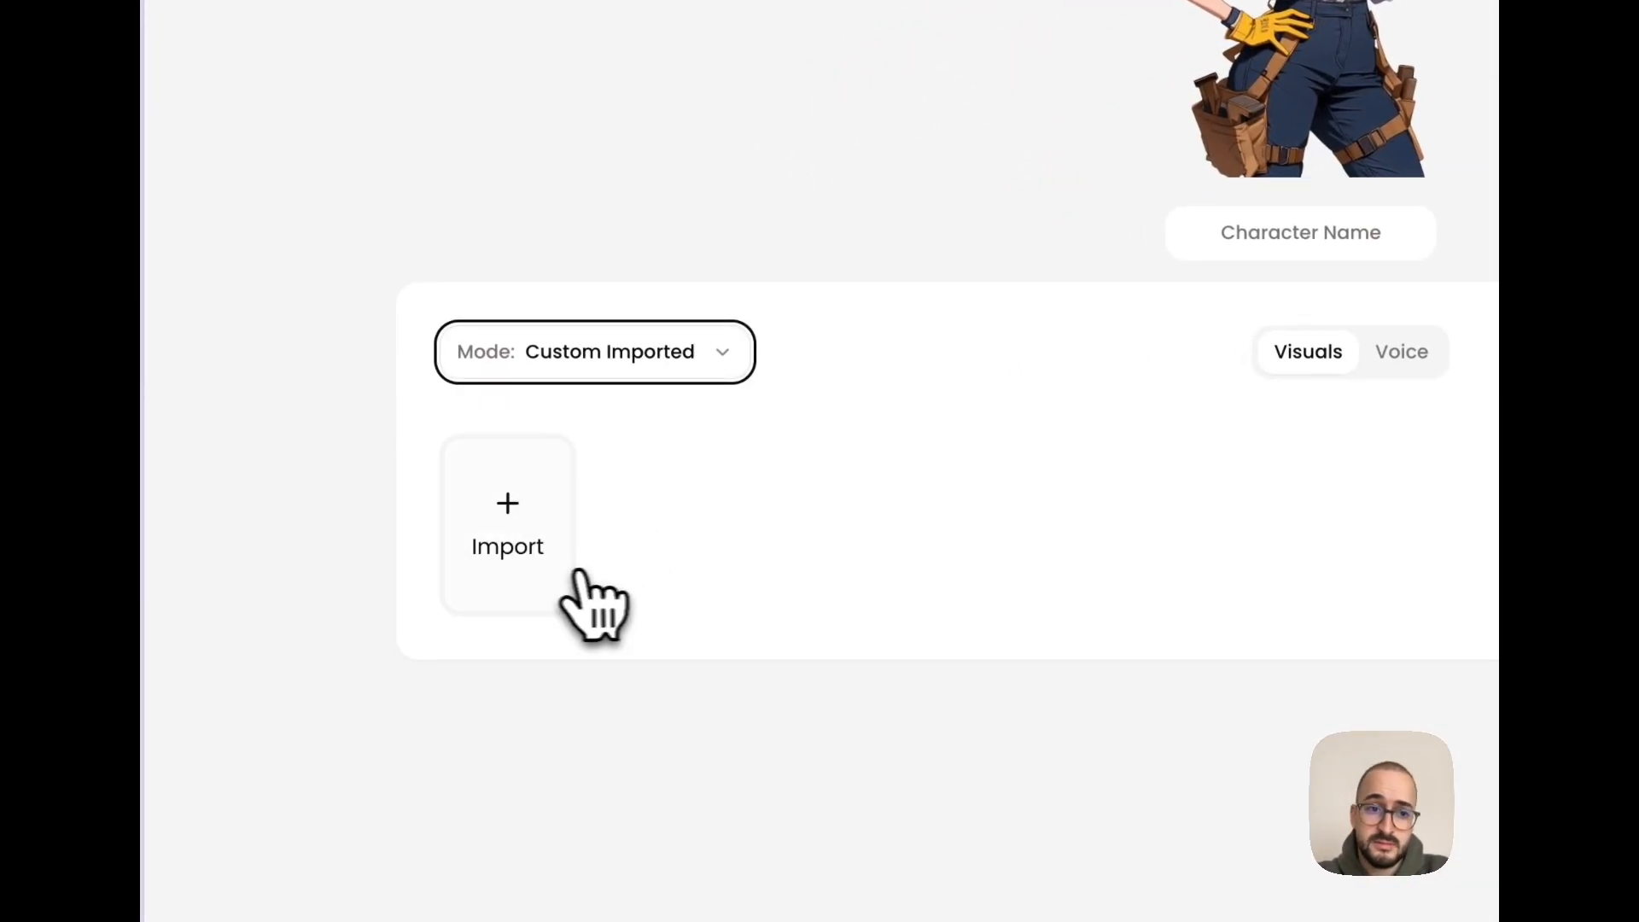
click(530, 551)
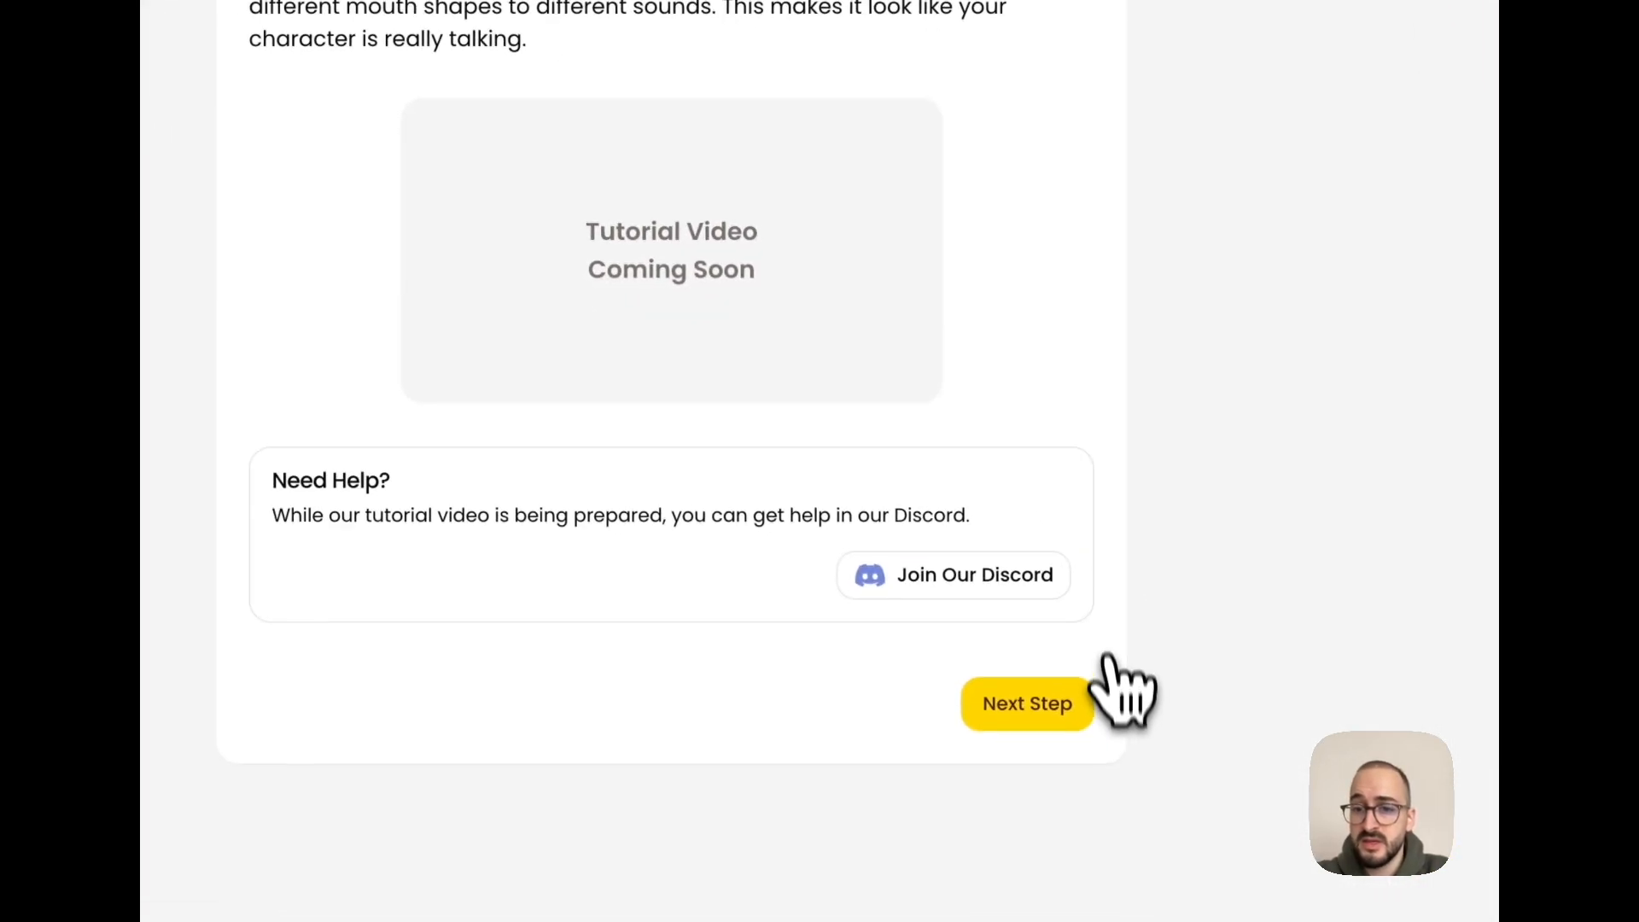
click(1071, 700)
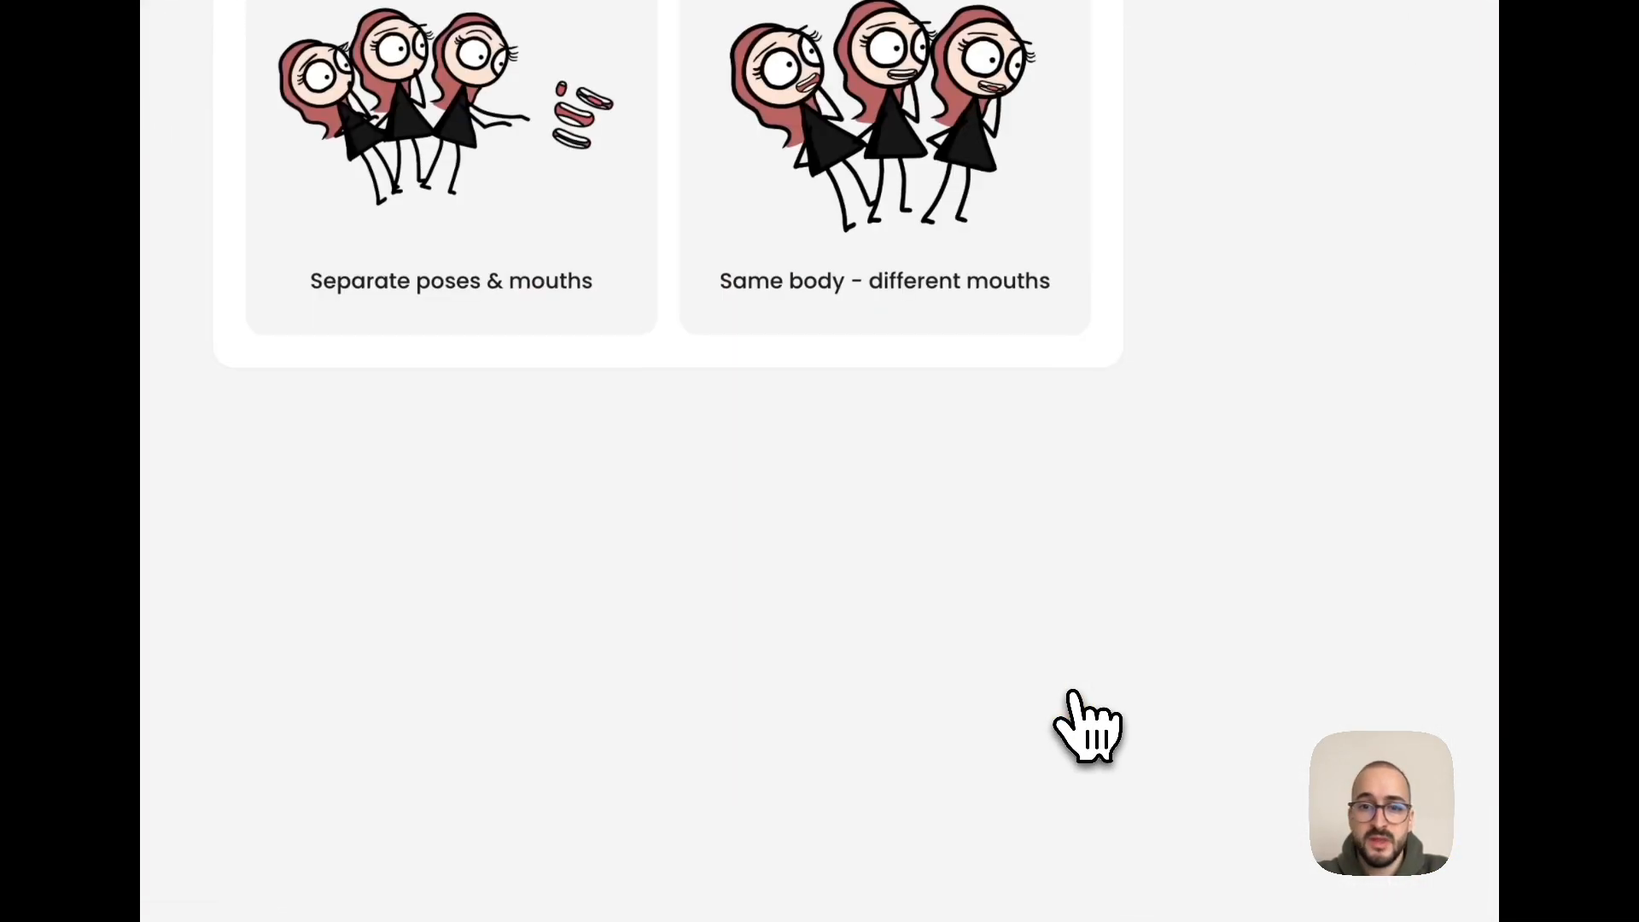
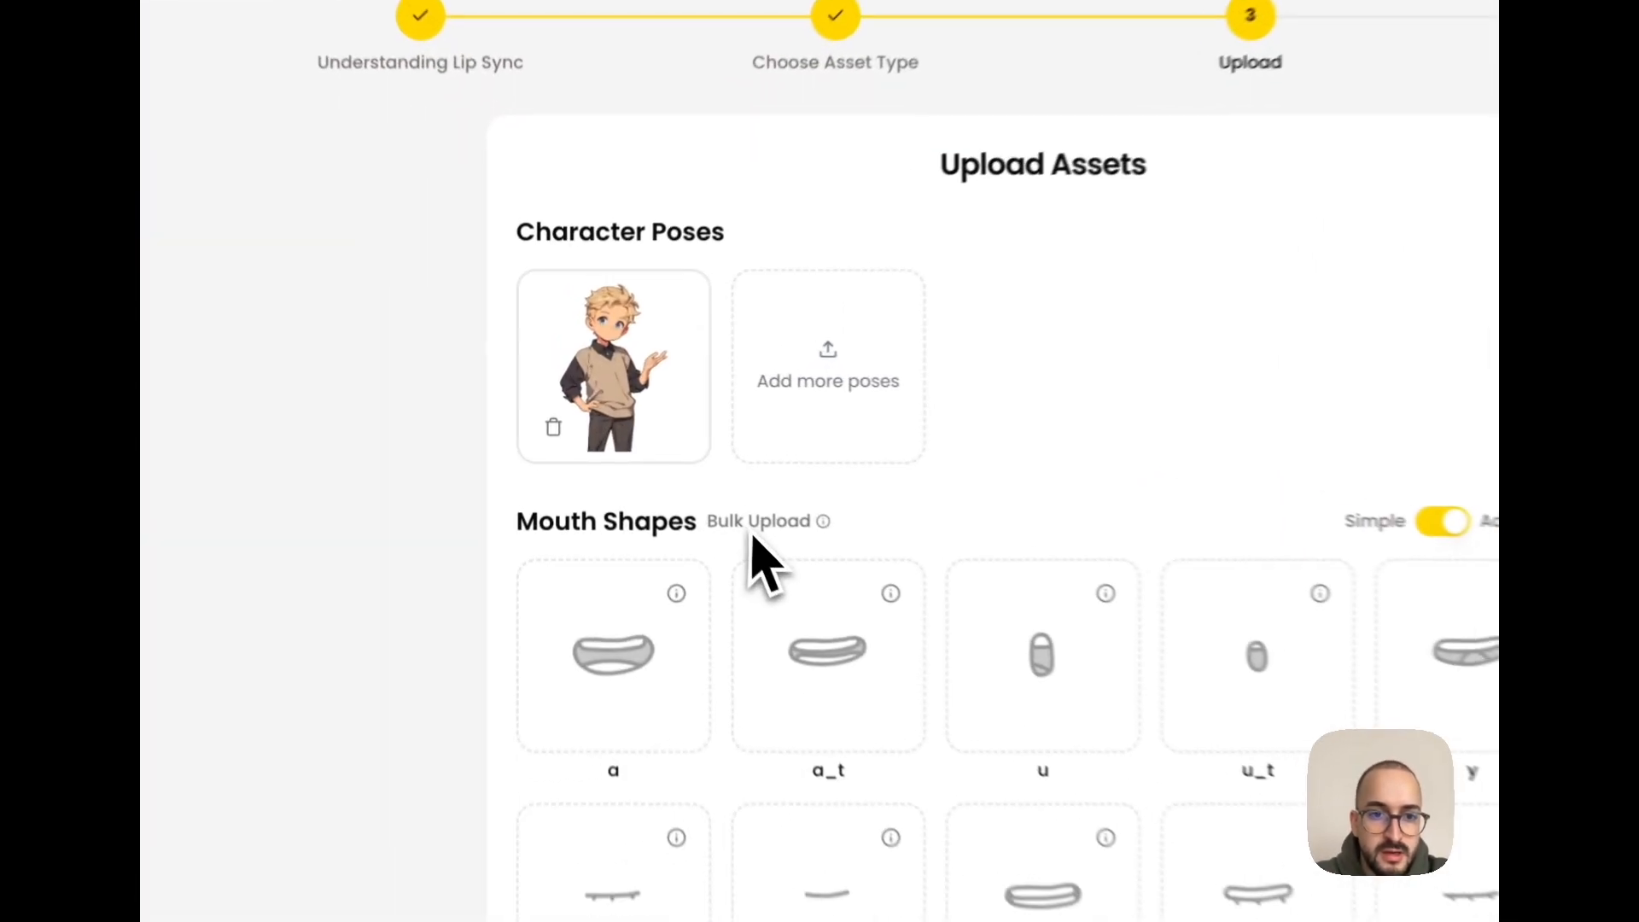
- Bulk upload all the mouth shape PNG images from the Mouths folder on the Desktop
click(659, 459)
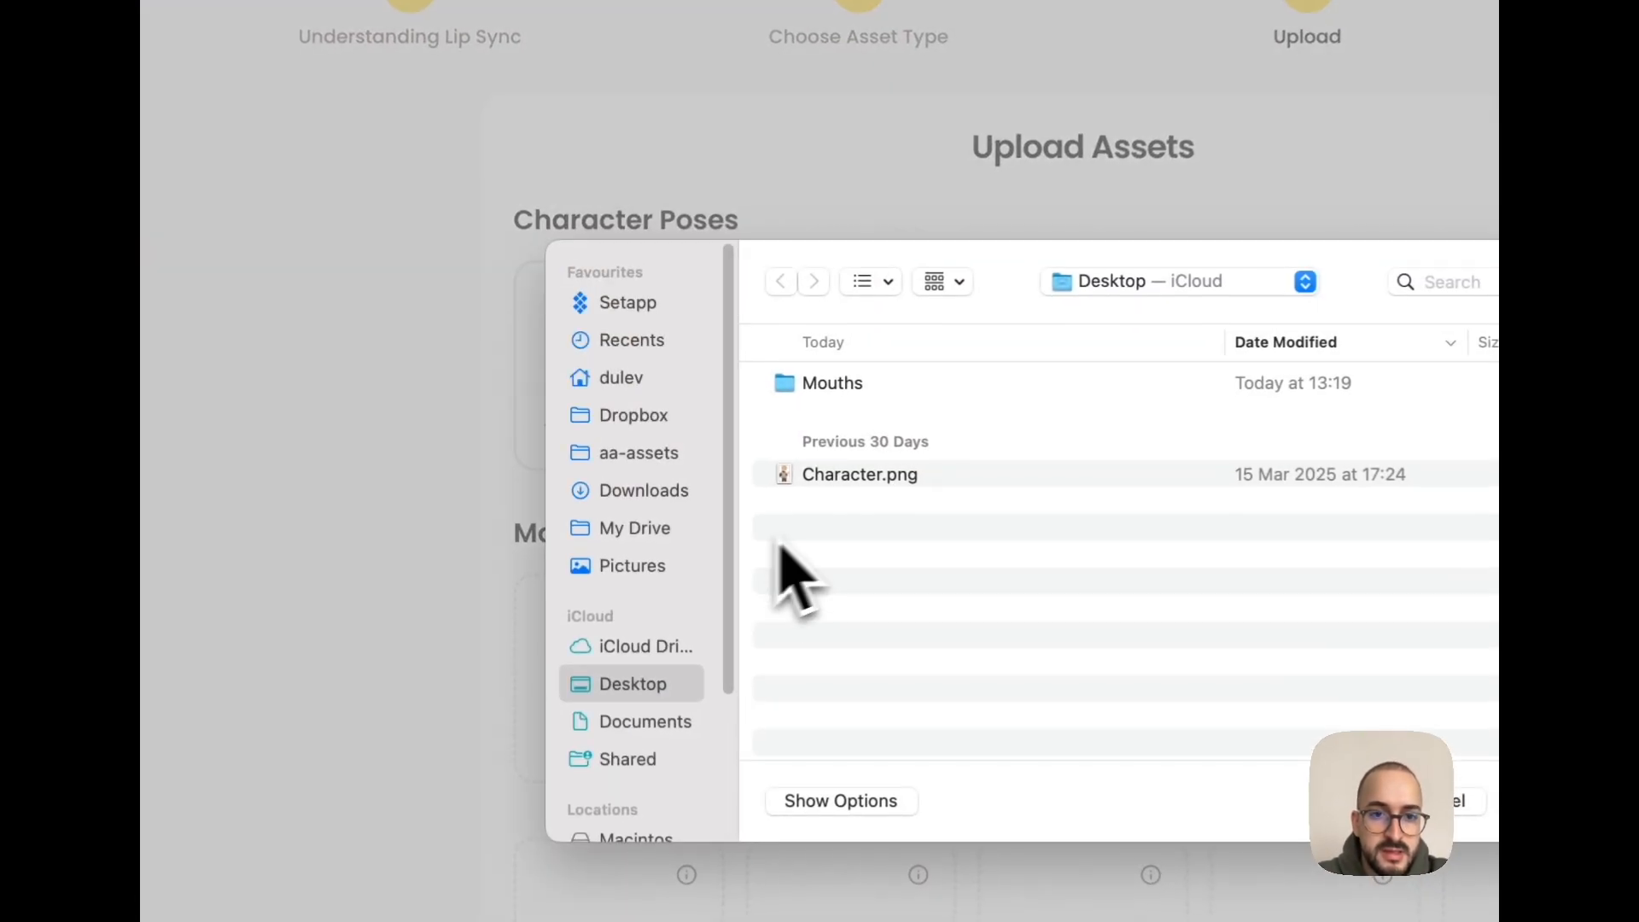
click(714, 383)
double_click(877, 389)
key(super+a)
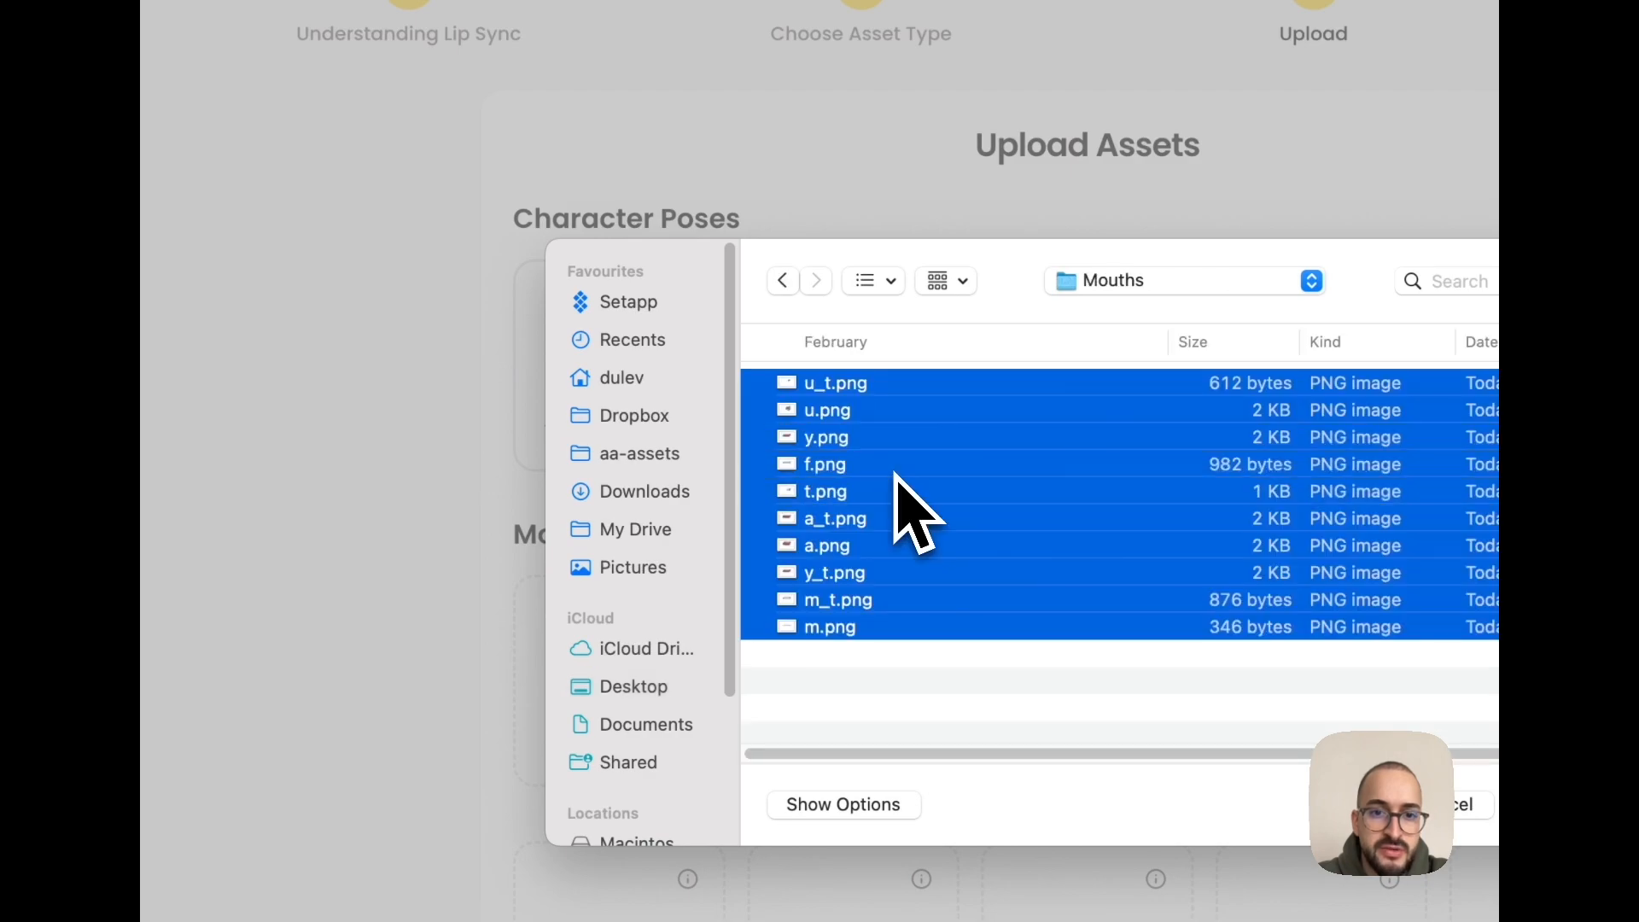
key(Return)
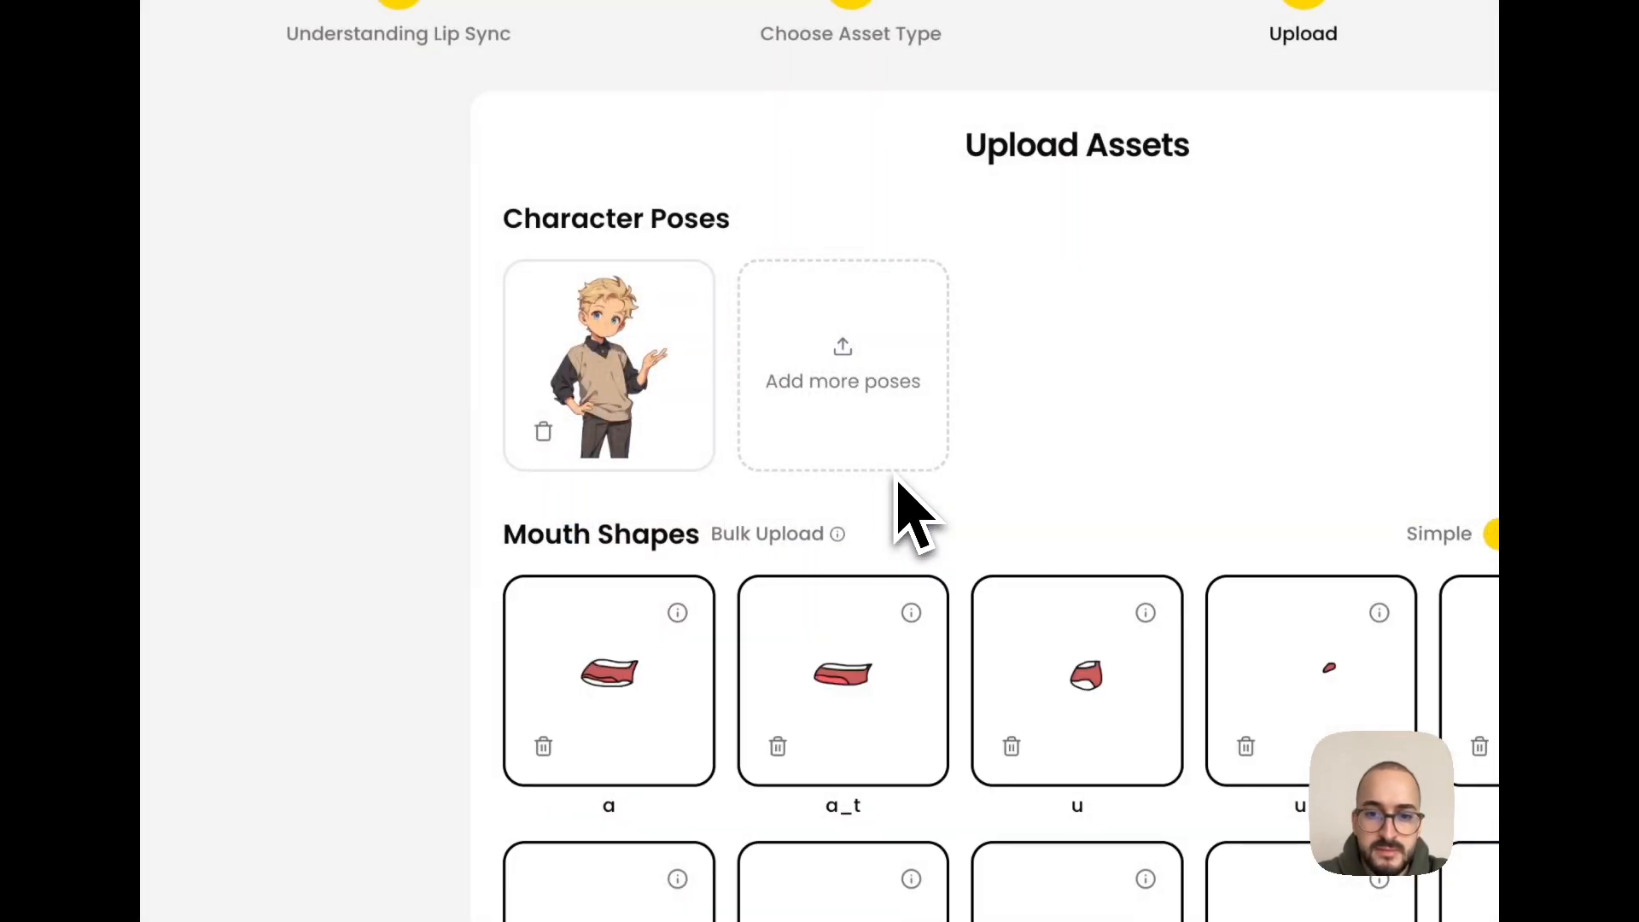
- Play a few seconds of the animation preview to check the uploaded mouth shapes, and pause it
scroll(973, 636, down, 3)
scroll(772, 512, down, 2)
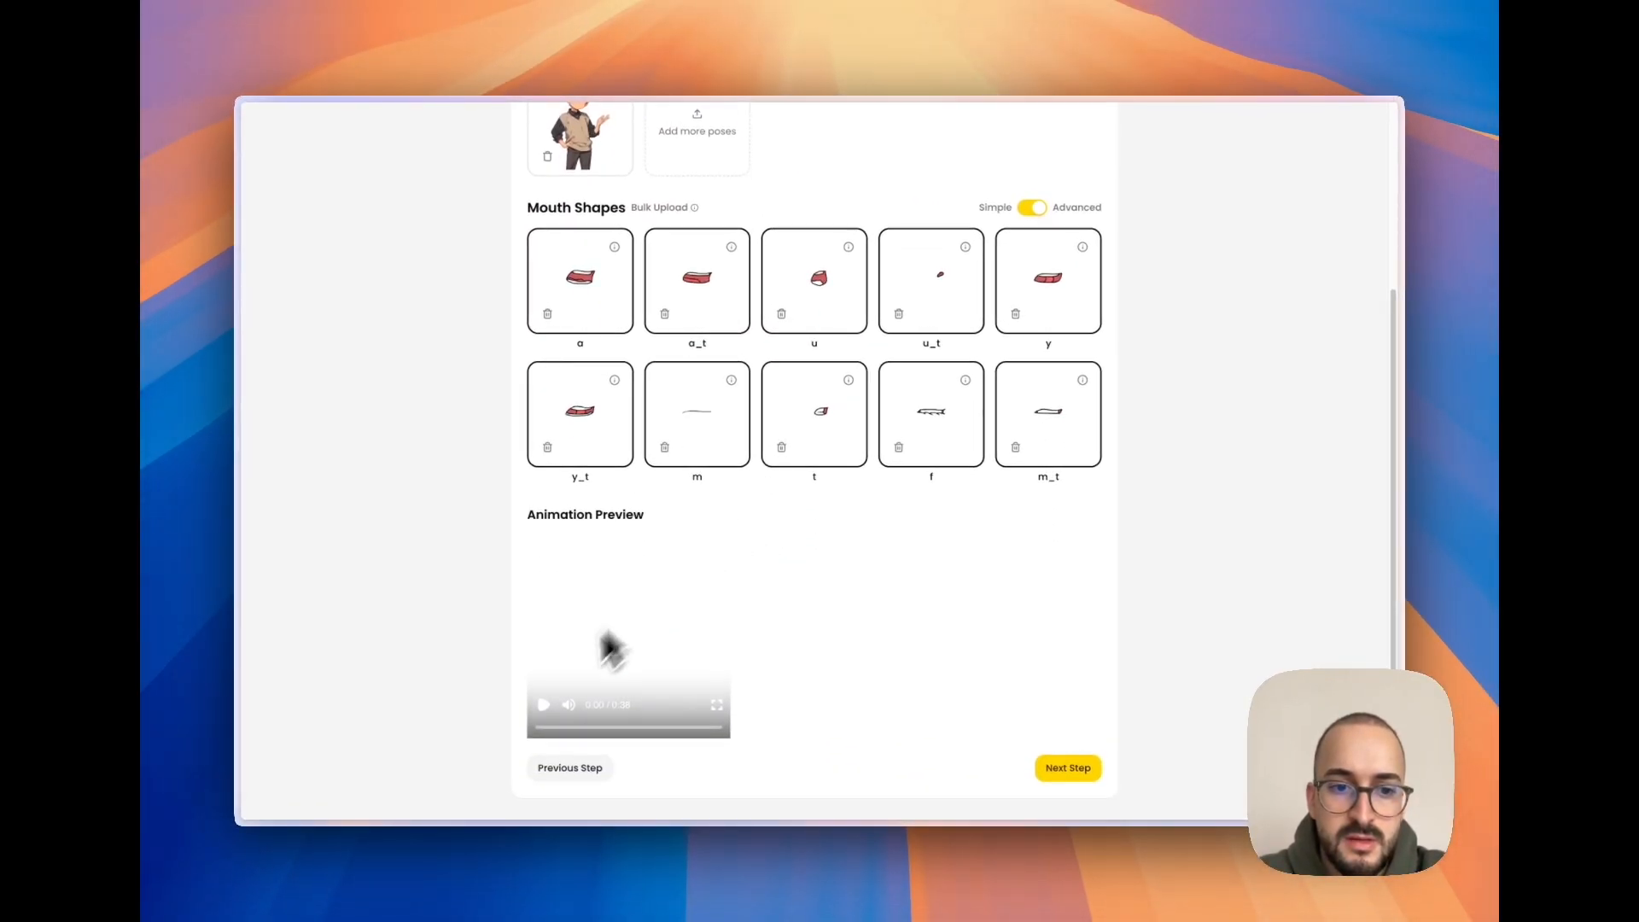
click(541, 706)
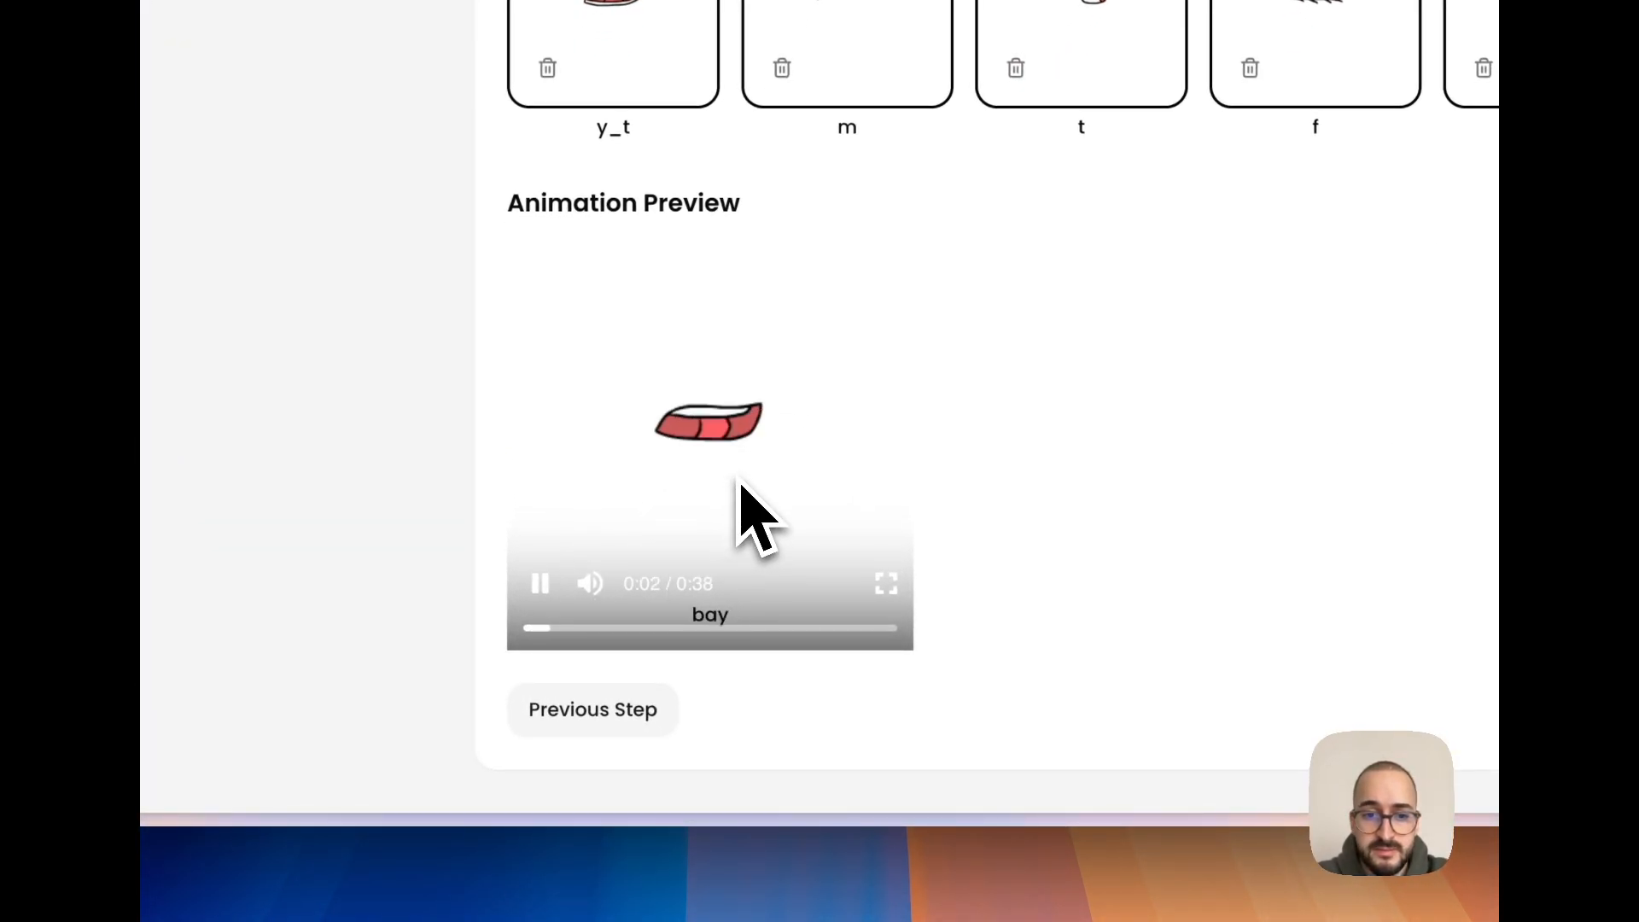
click(541, 586)
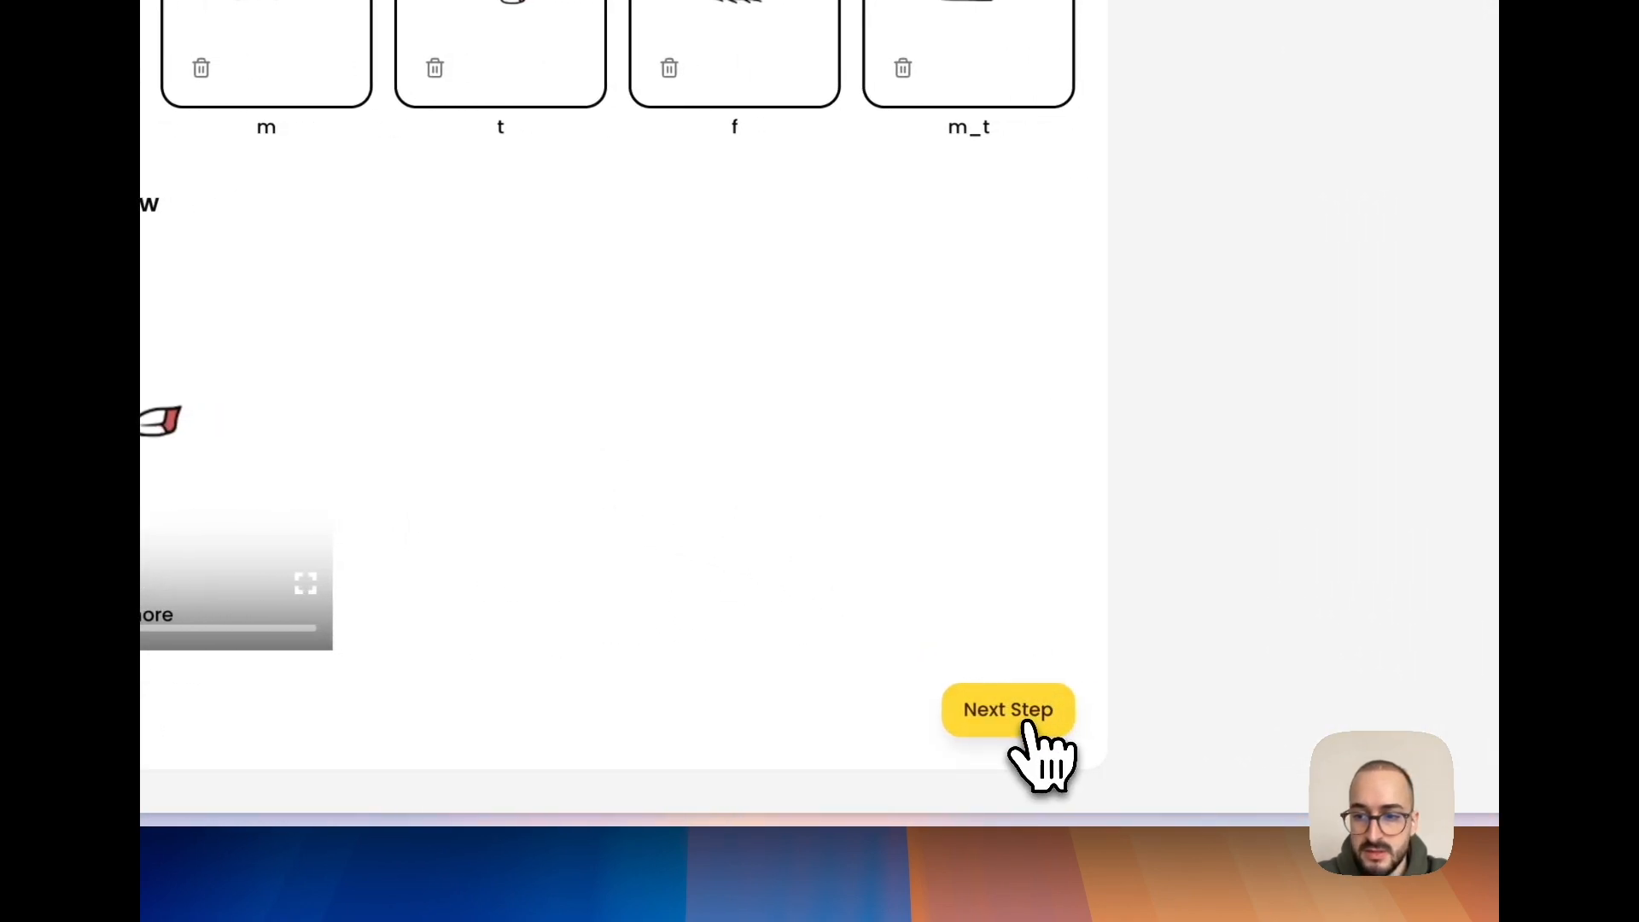
- Advance to Align Mouths, then position, tilt and shrink the mouth to fit the boy's face and preview the aligned pose
click(1024, 719)
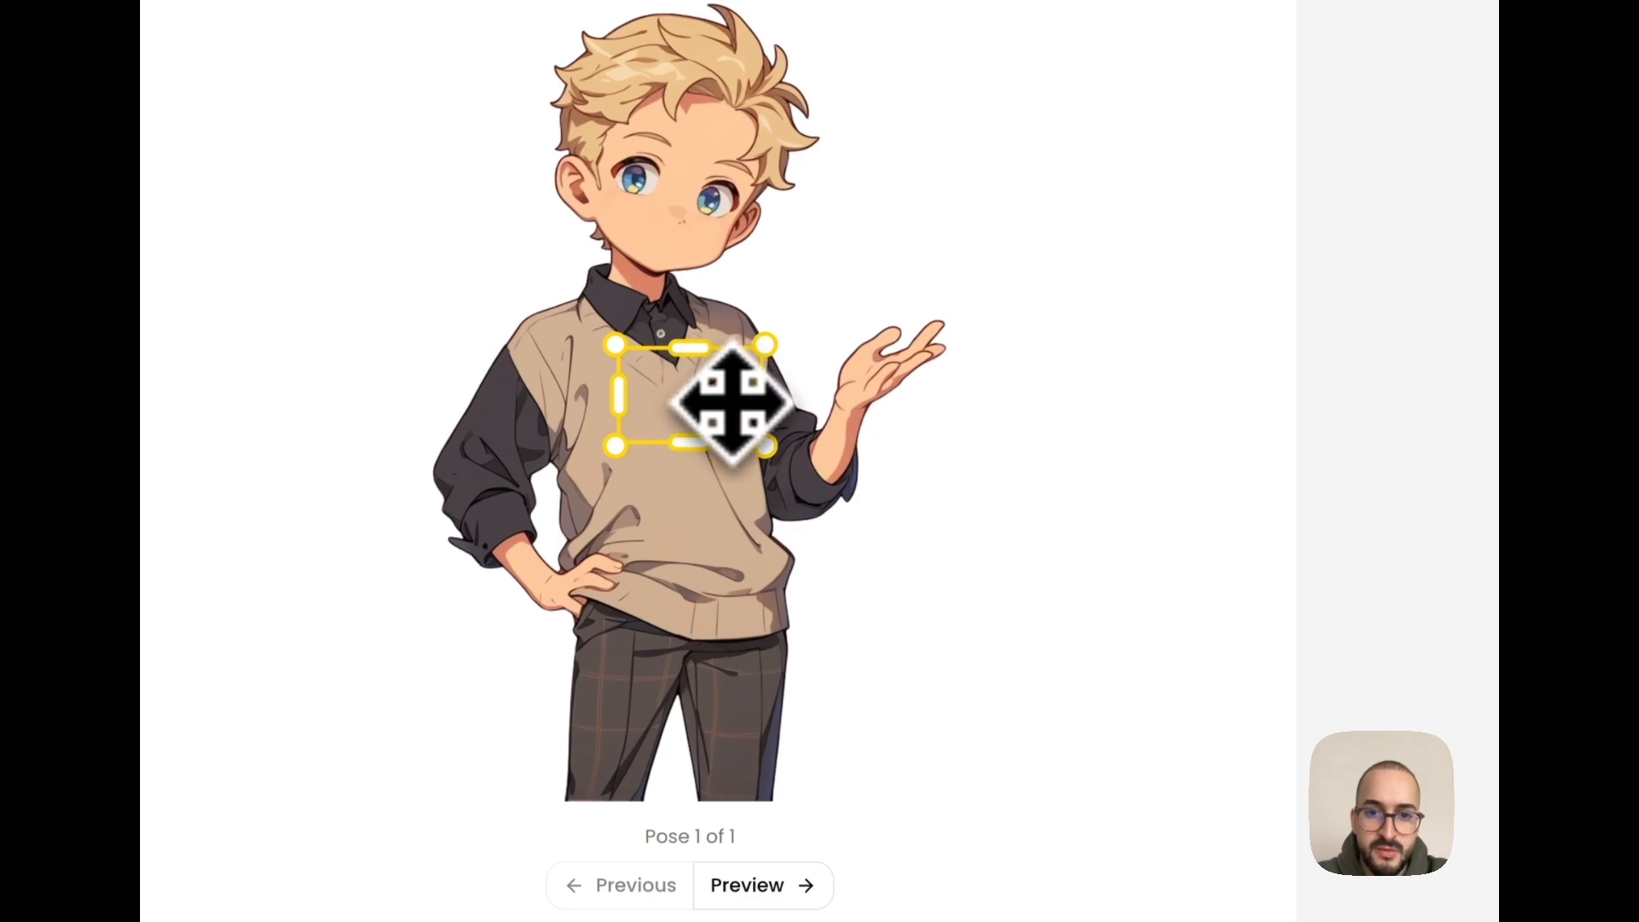
drag(734, 401, 708, 248)
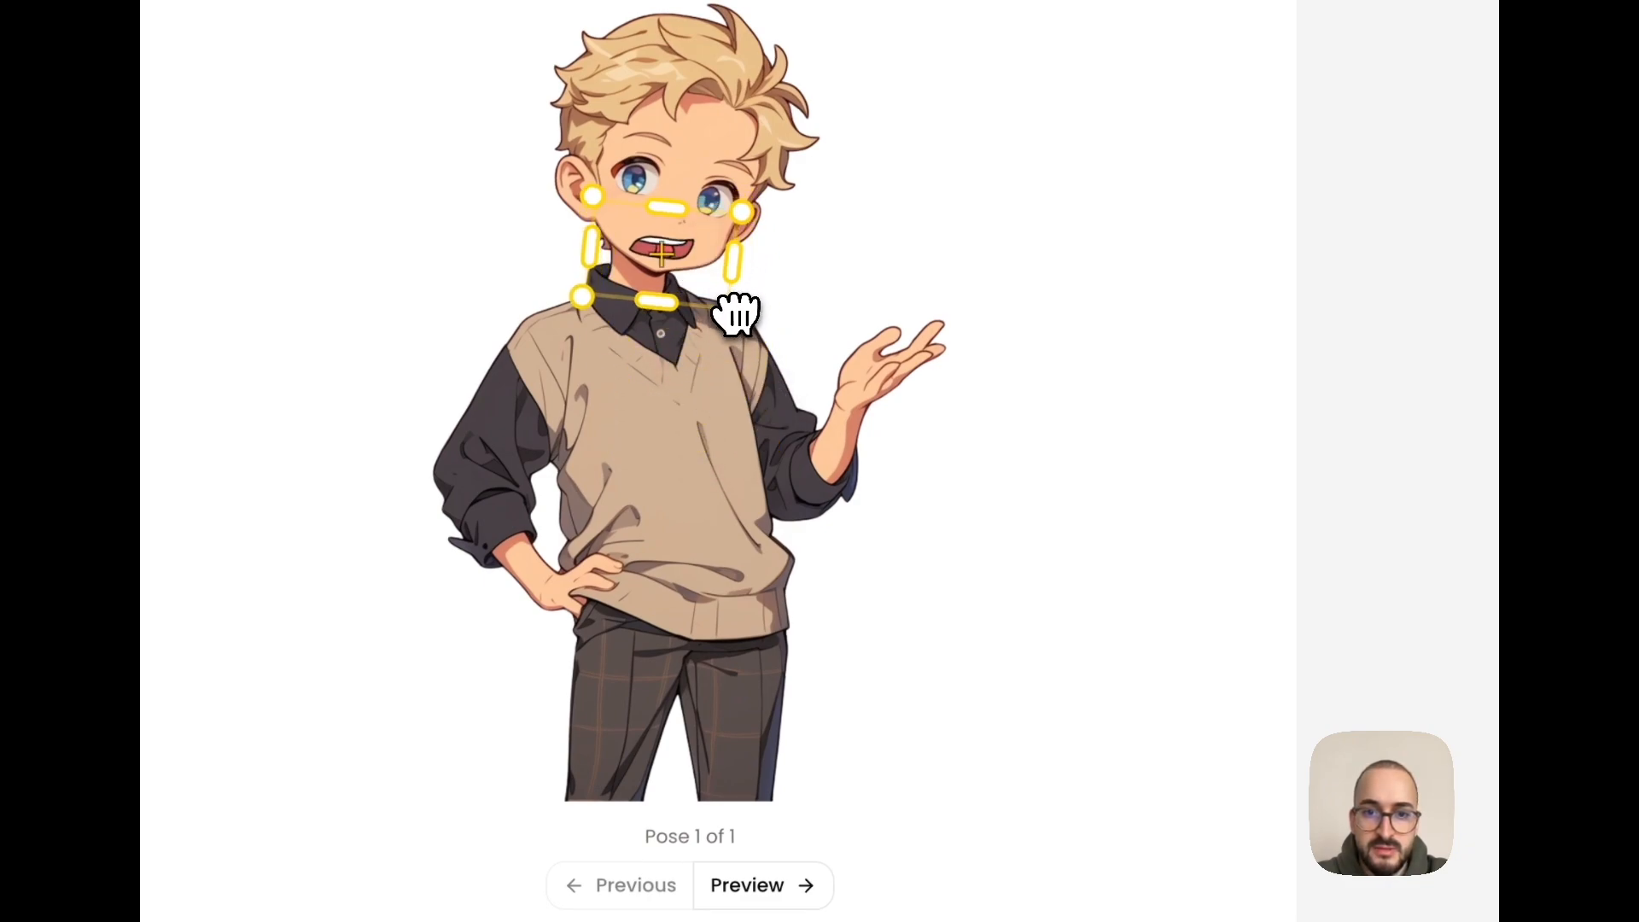
drag(736, 314, 715, 325)
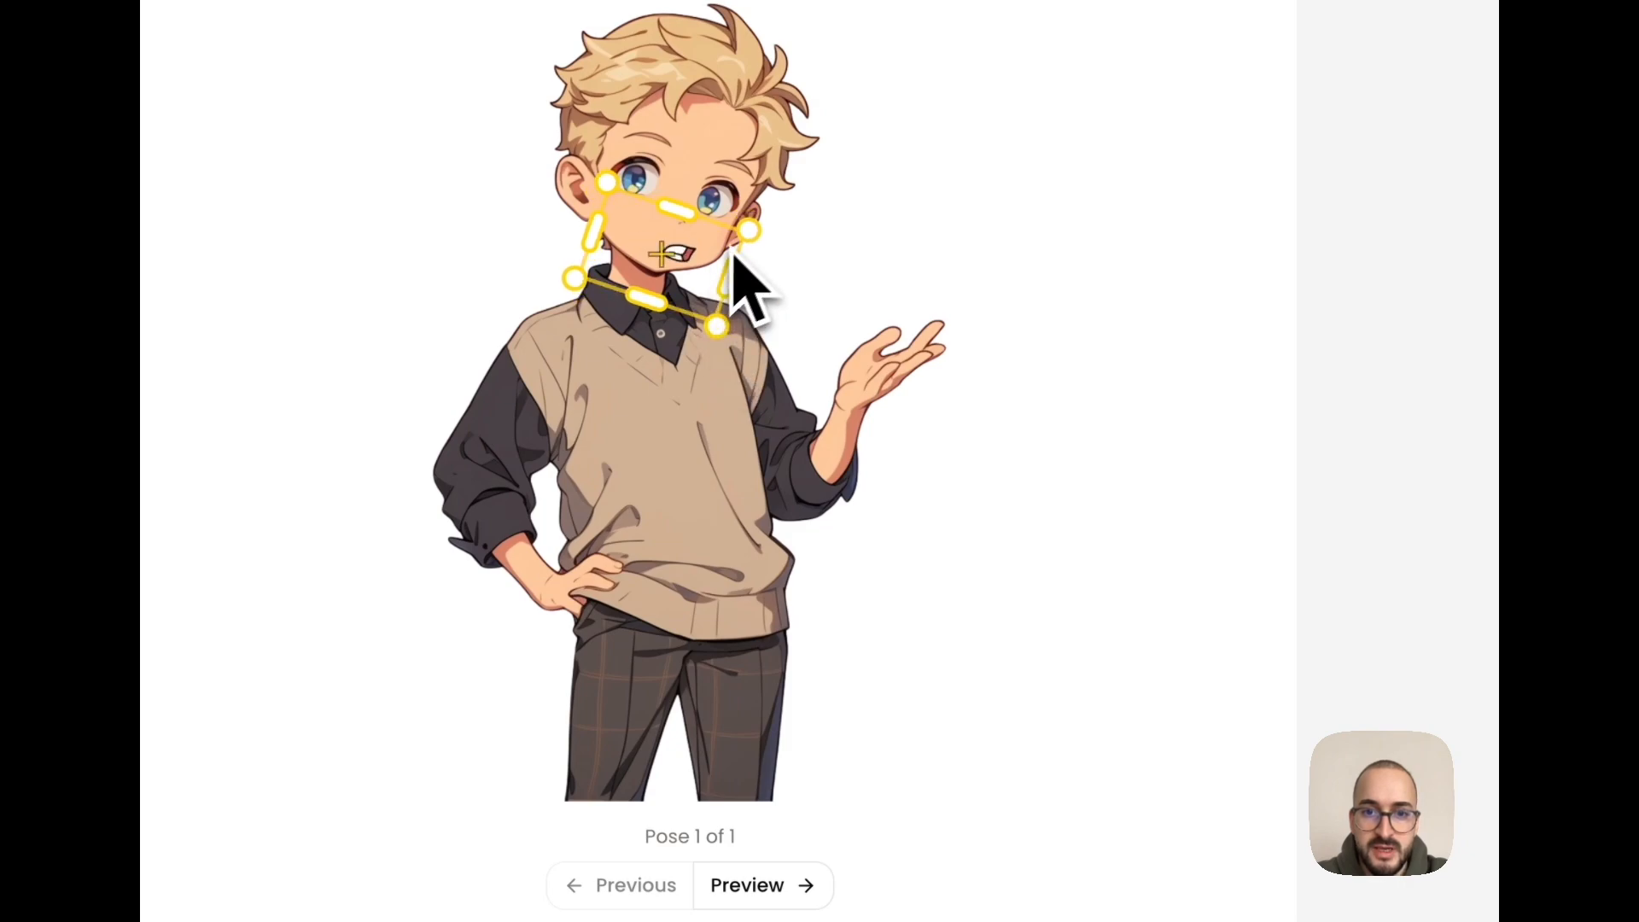
drag(681, 215, 663, 266)
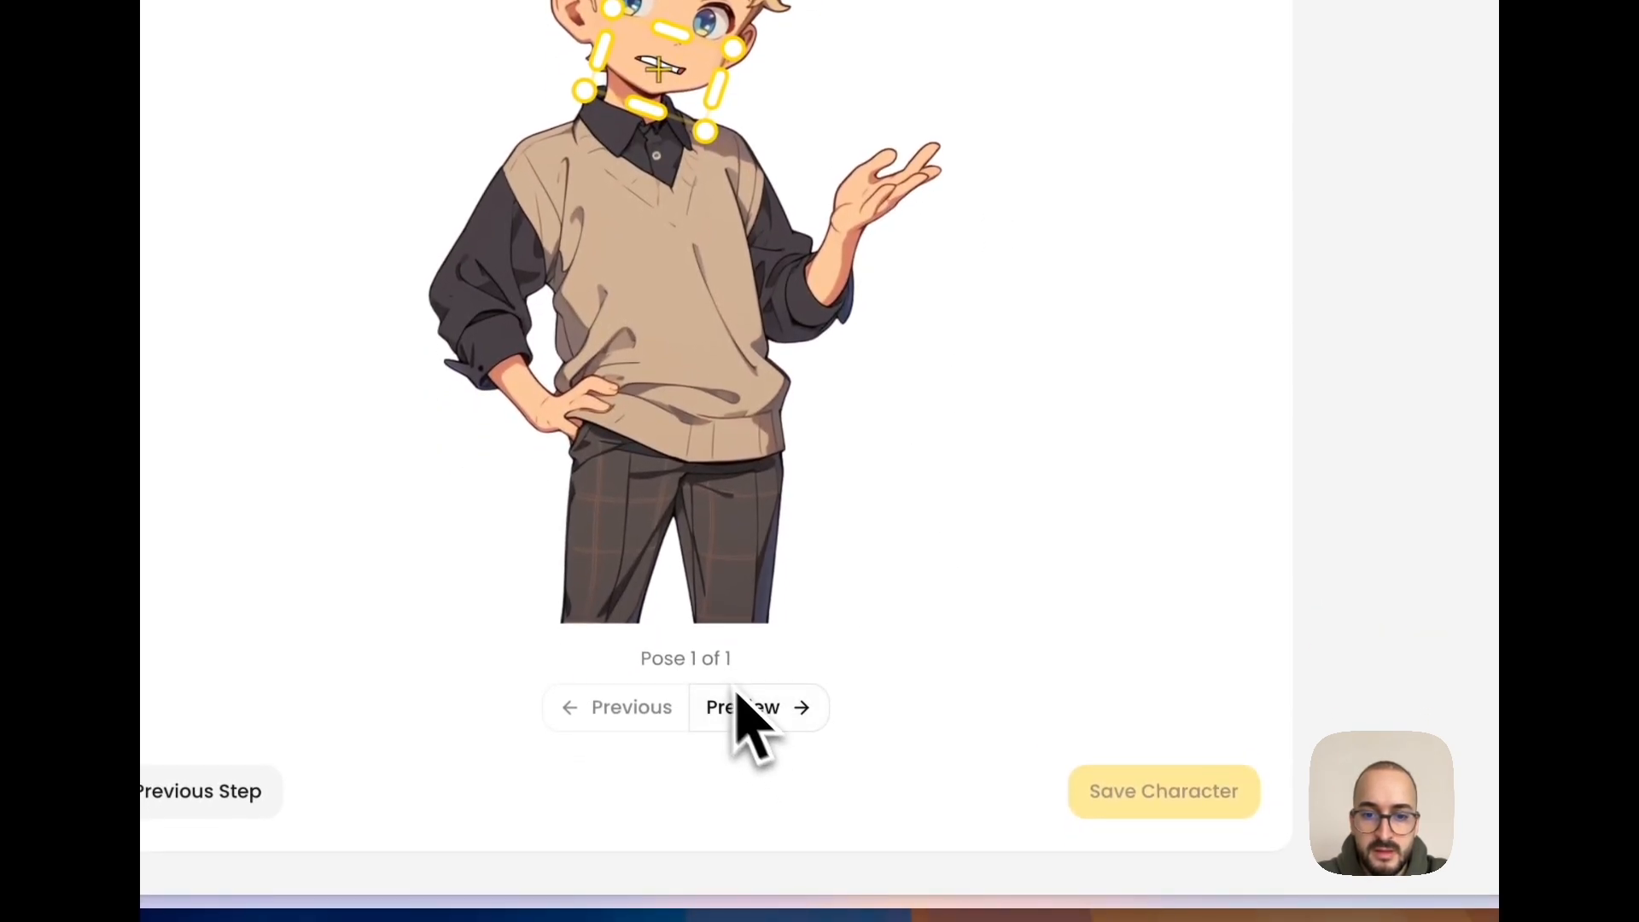
click(798, 721)
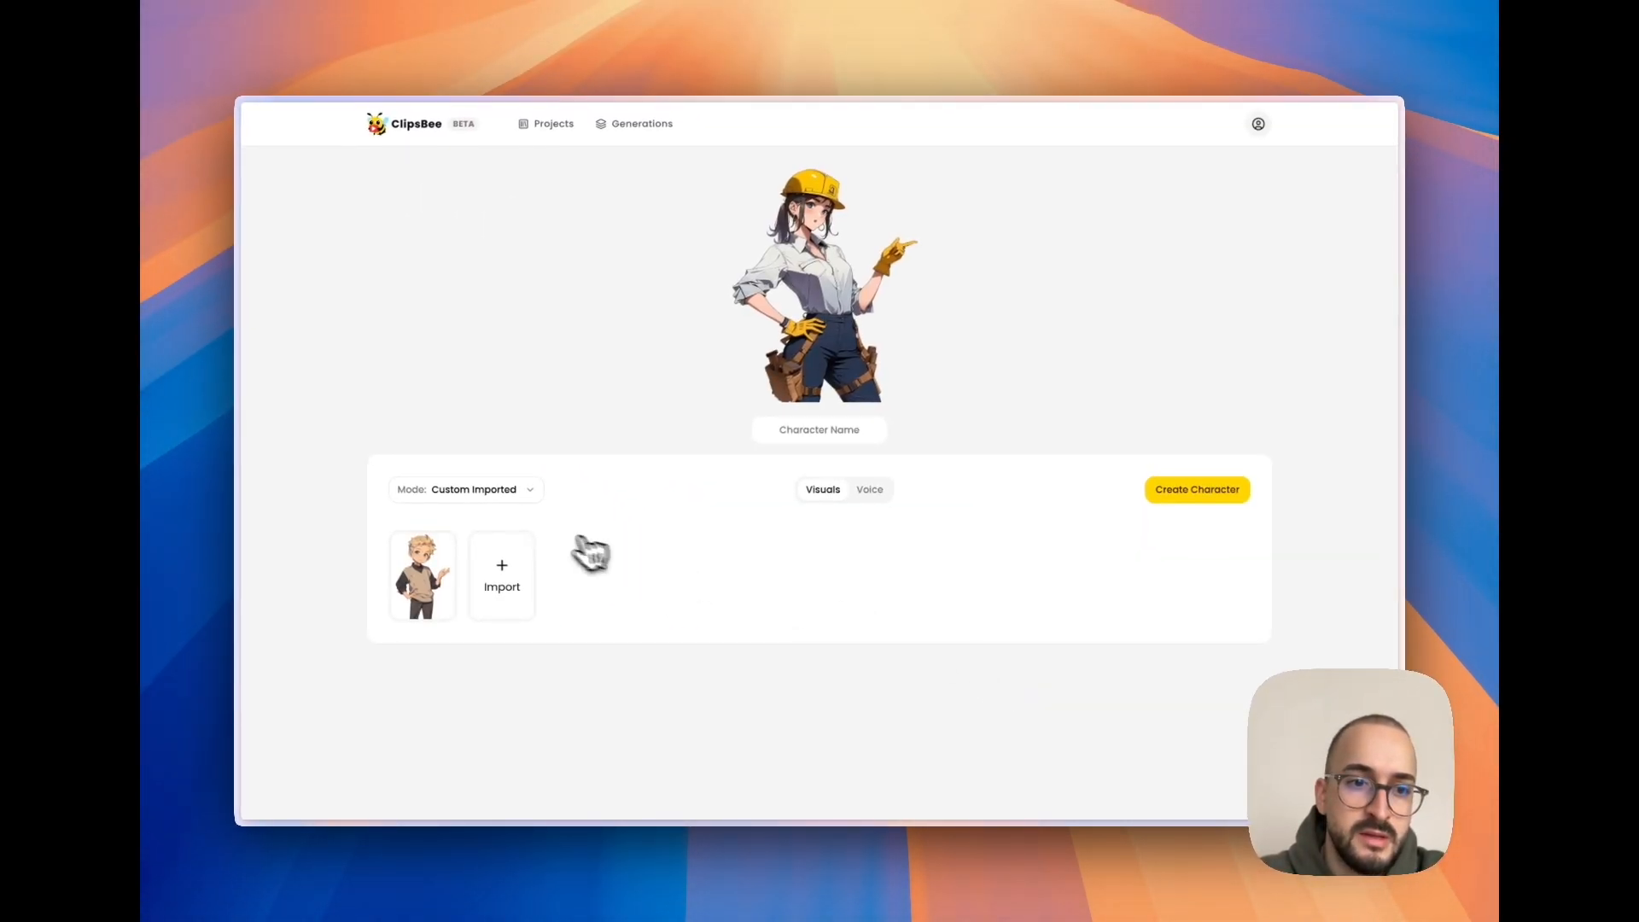
- Create a character named Steve from the imported blond boy with the Ash voice
click(413, 586)
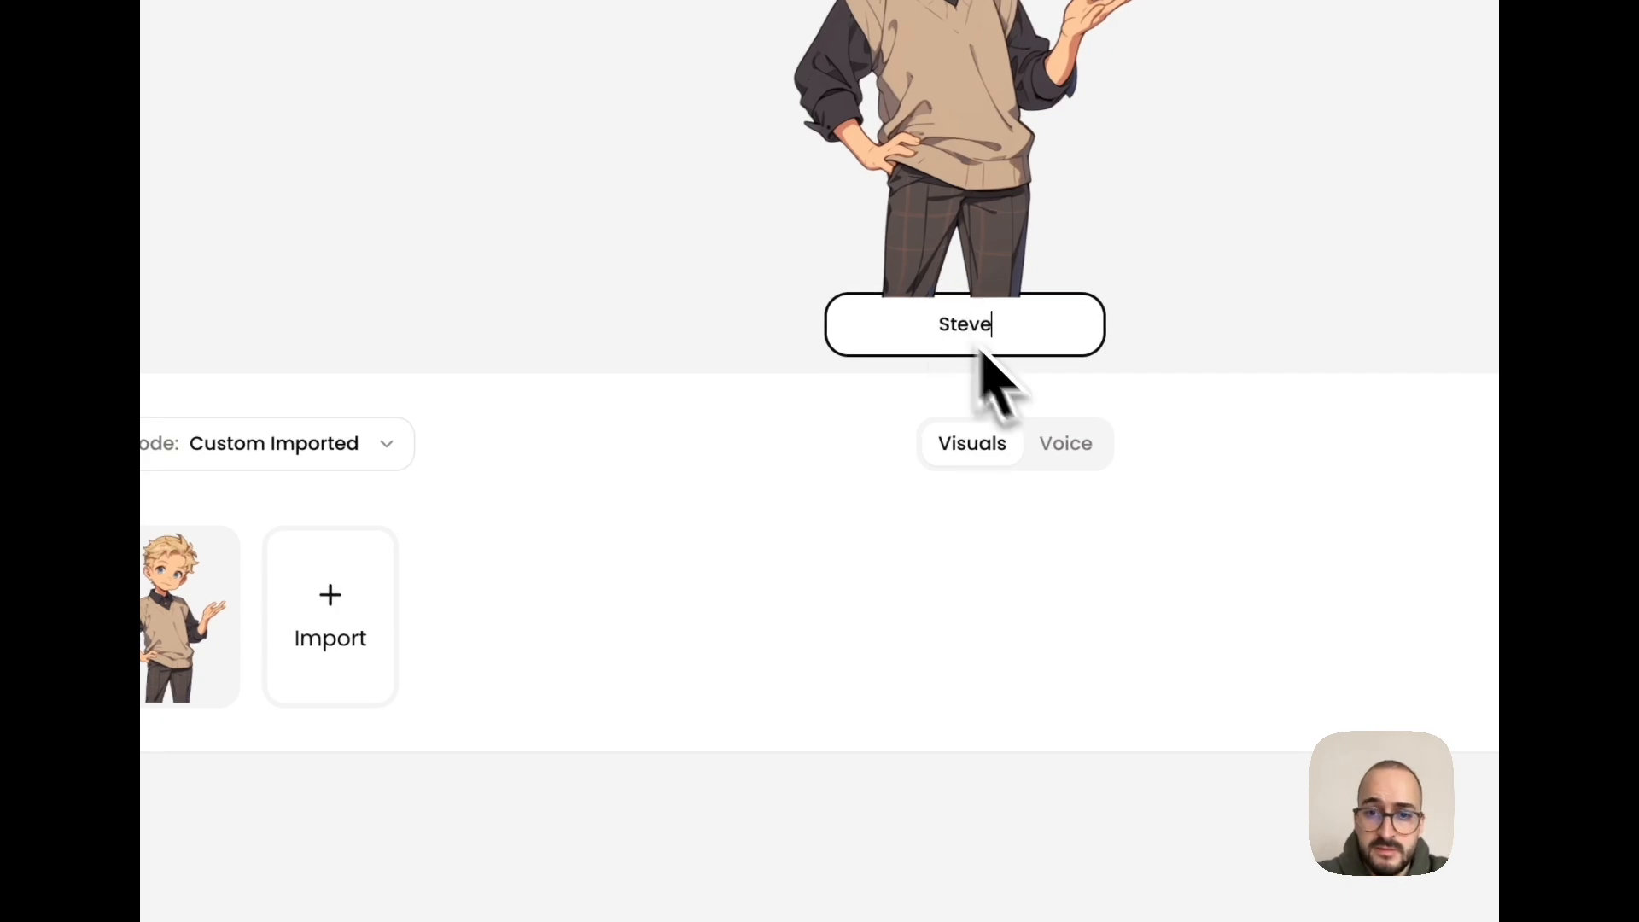
click(1077, 446)
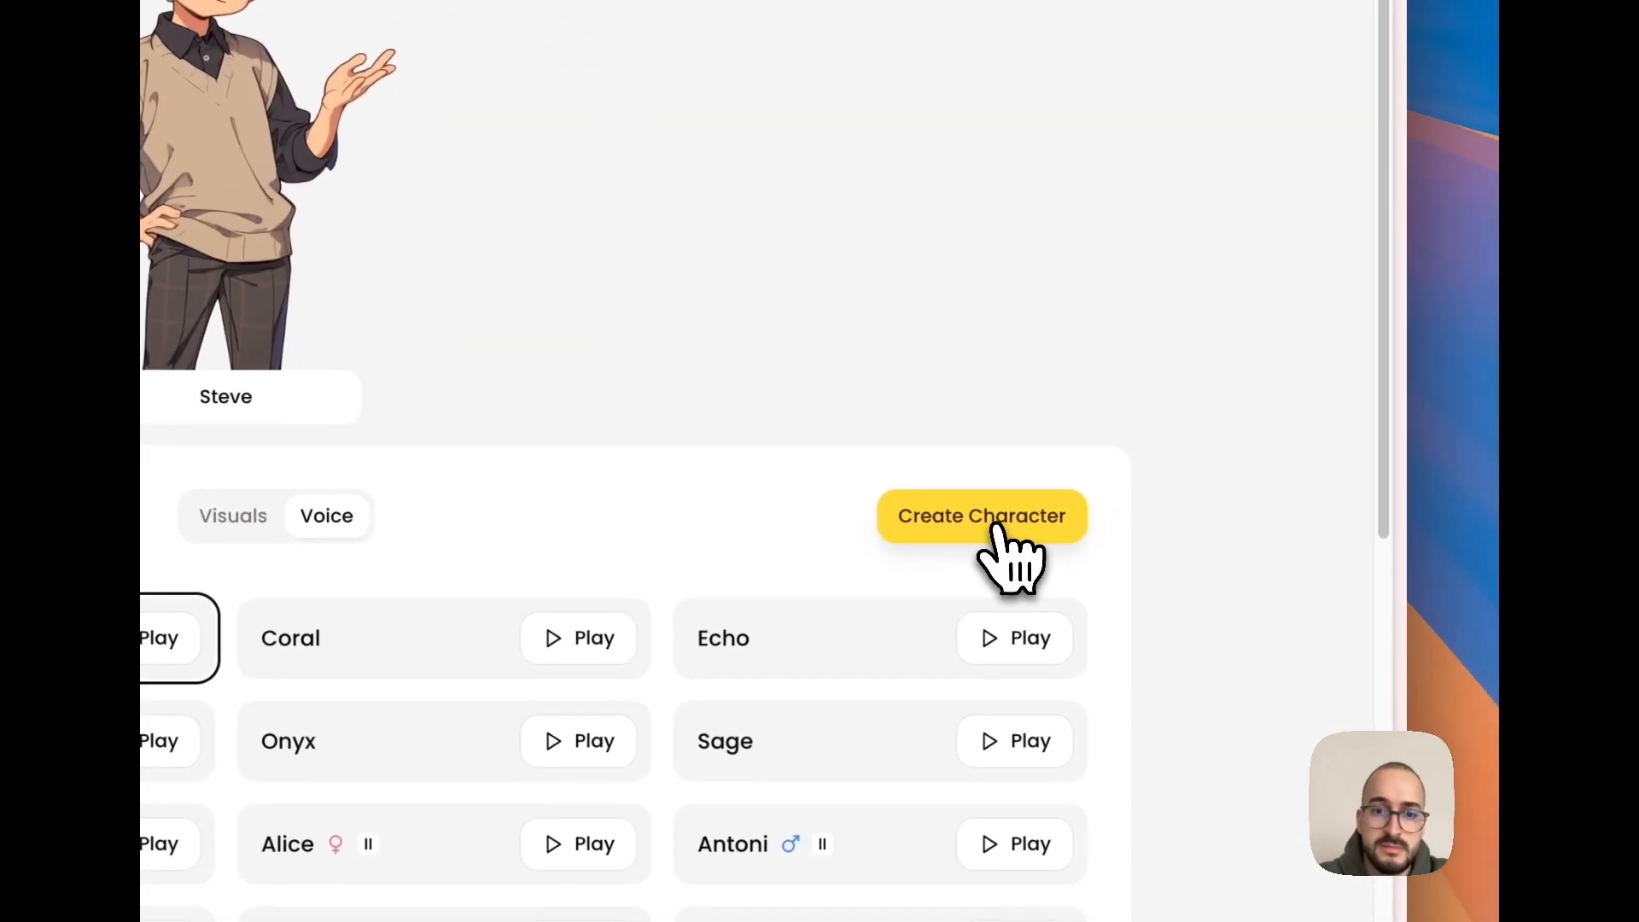
click(995, 523)
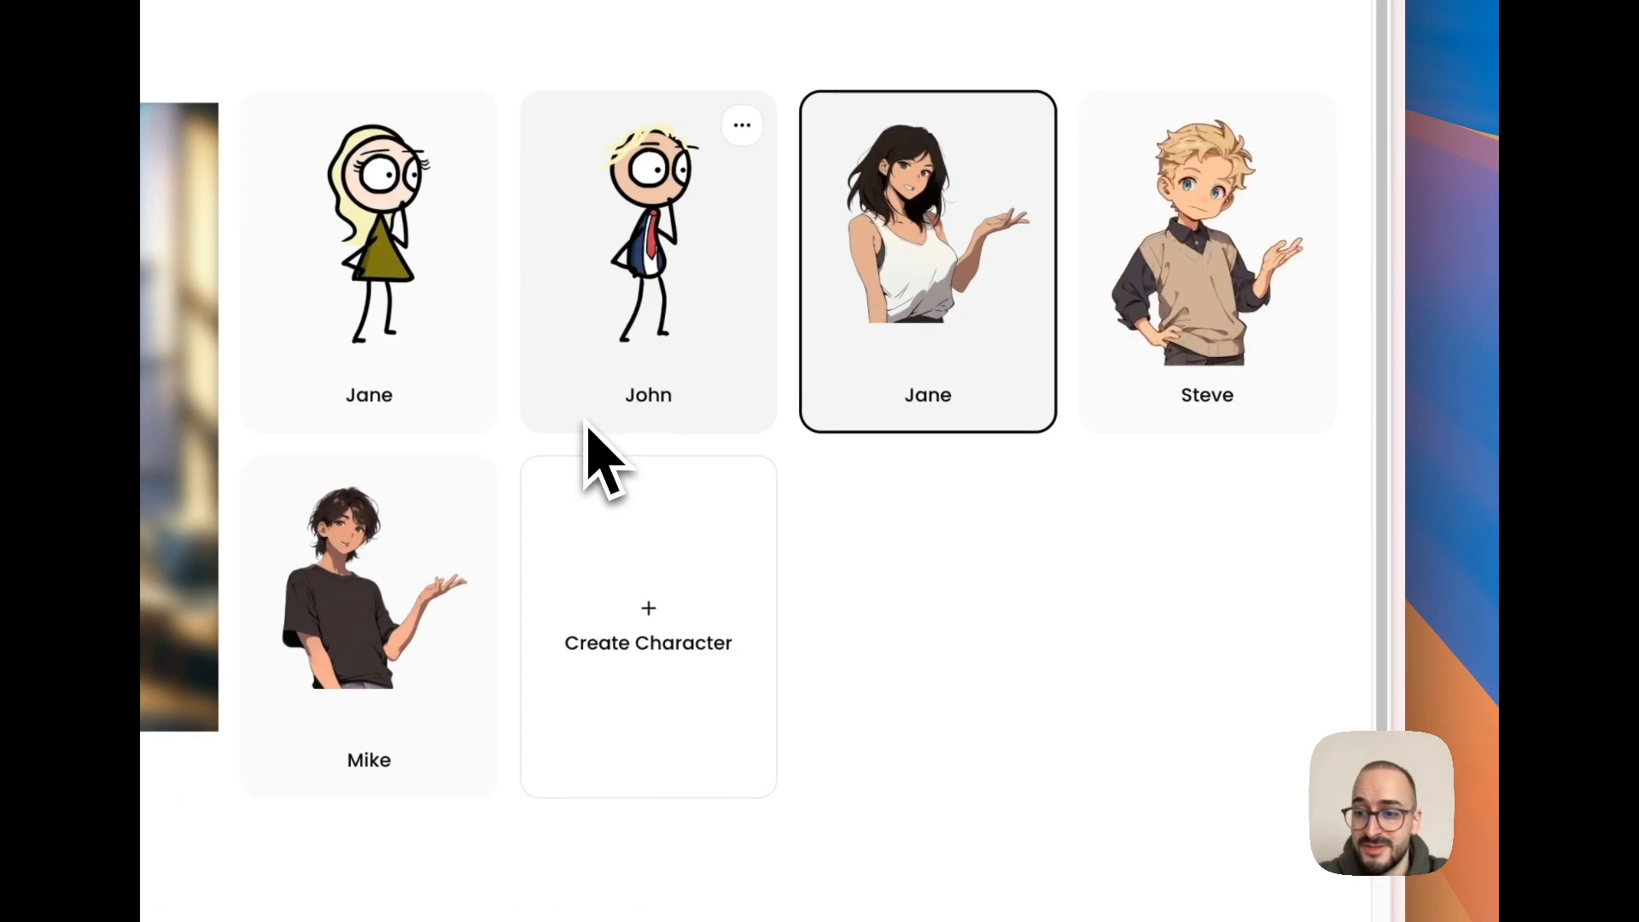
- Assign Steve to Jane's place in the project, enlarge and position him beside the example image, and save the changes
click(1199, 317)
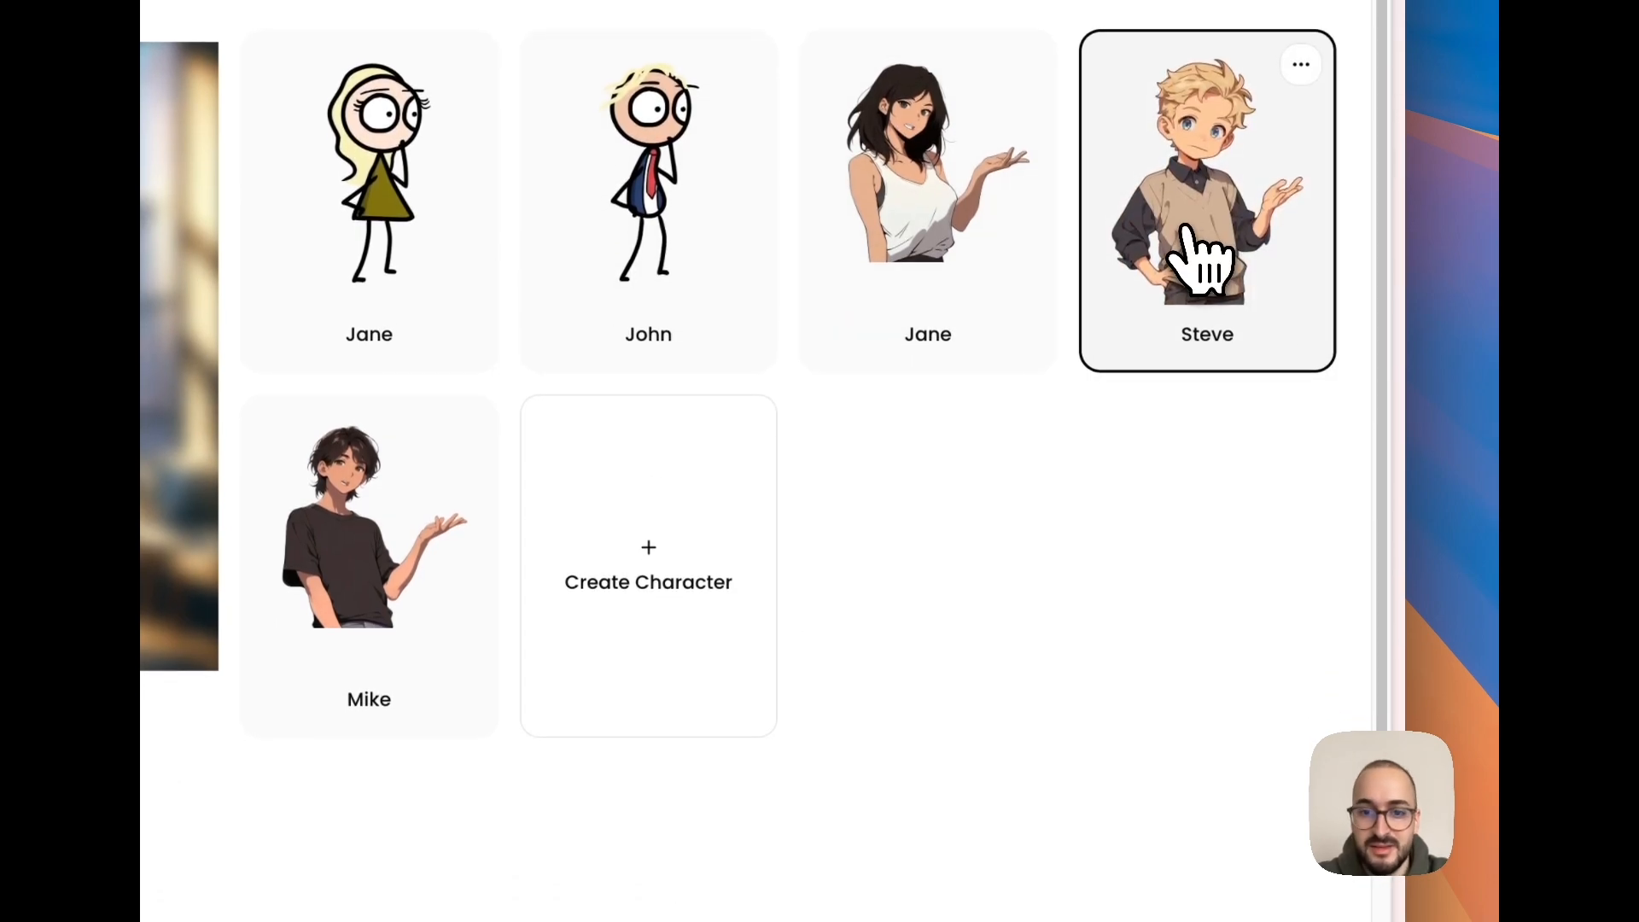
click(1255, 781)
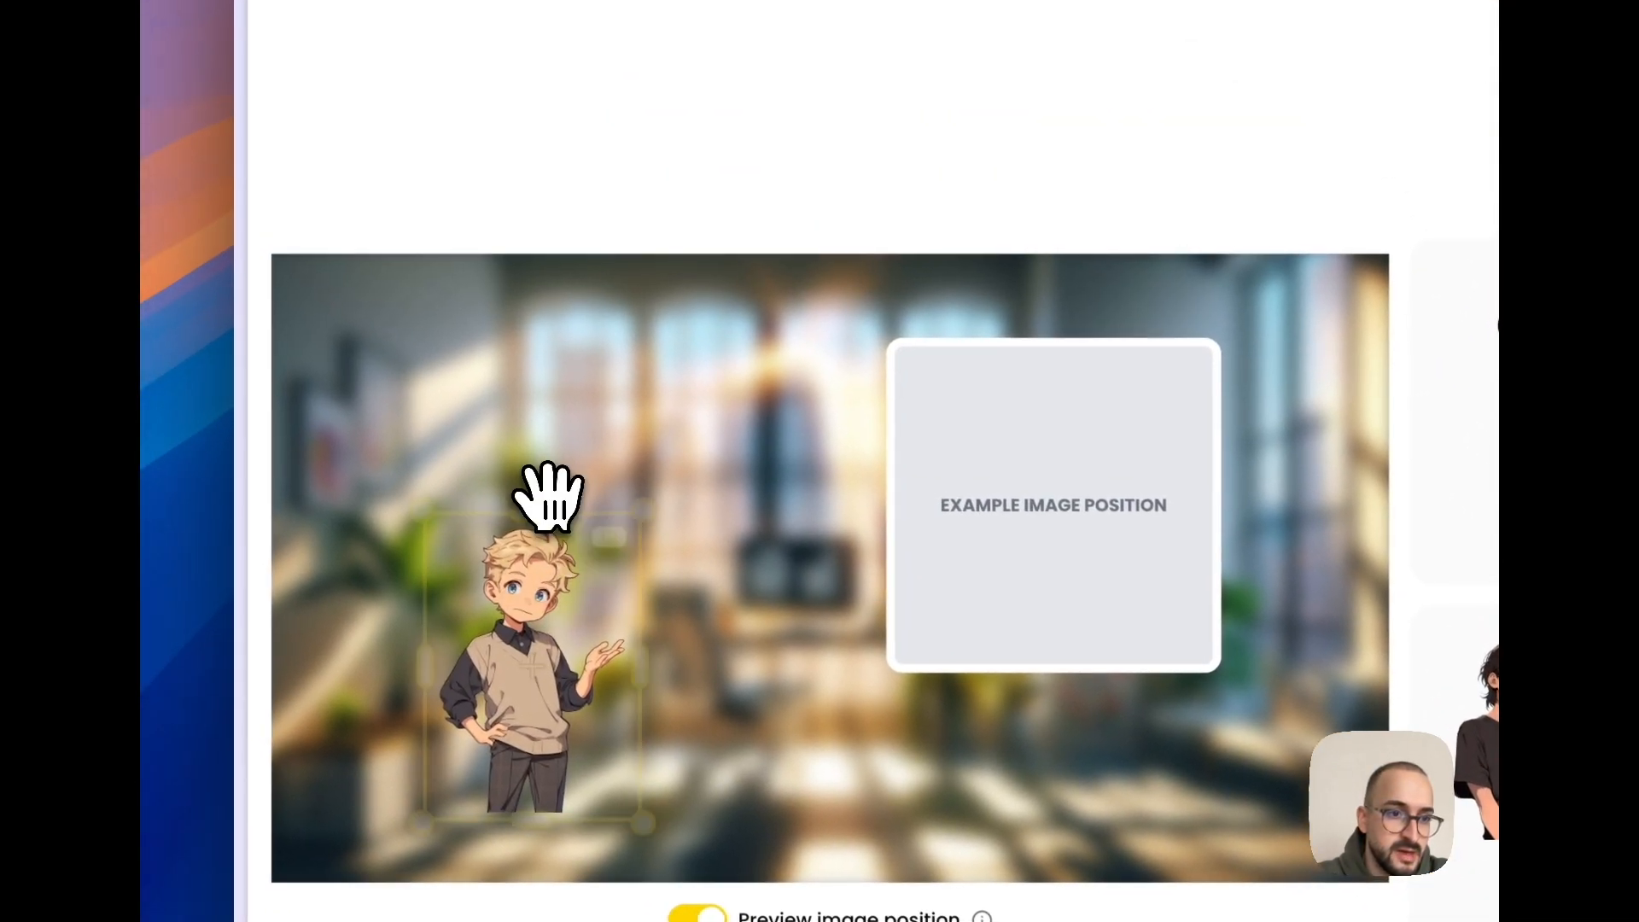
drag(502, 497, 640, 243)
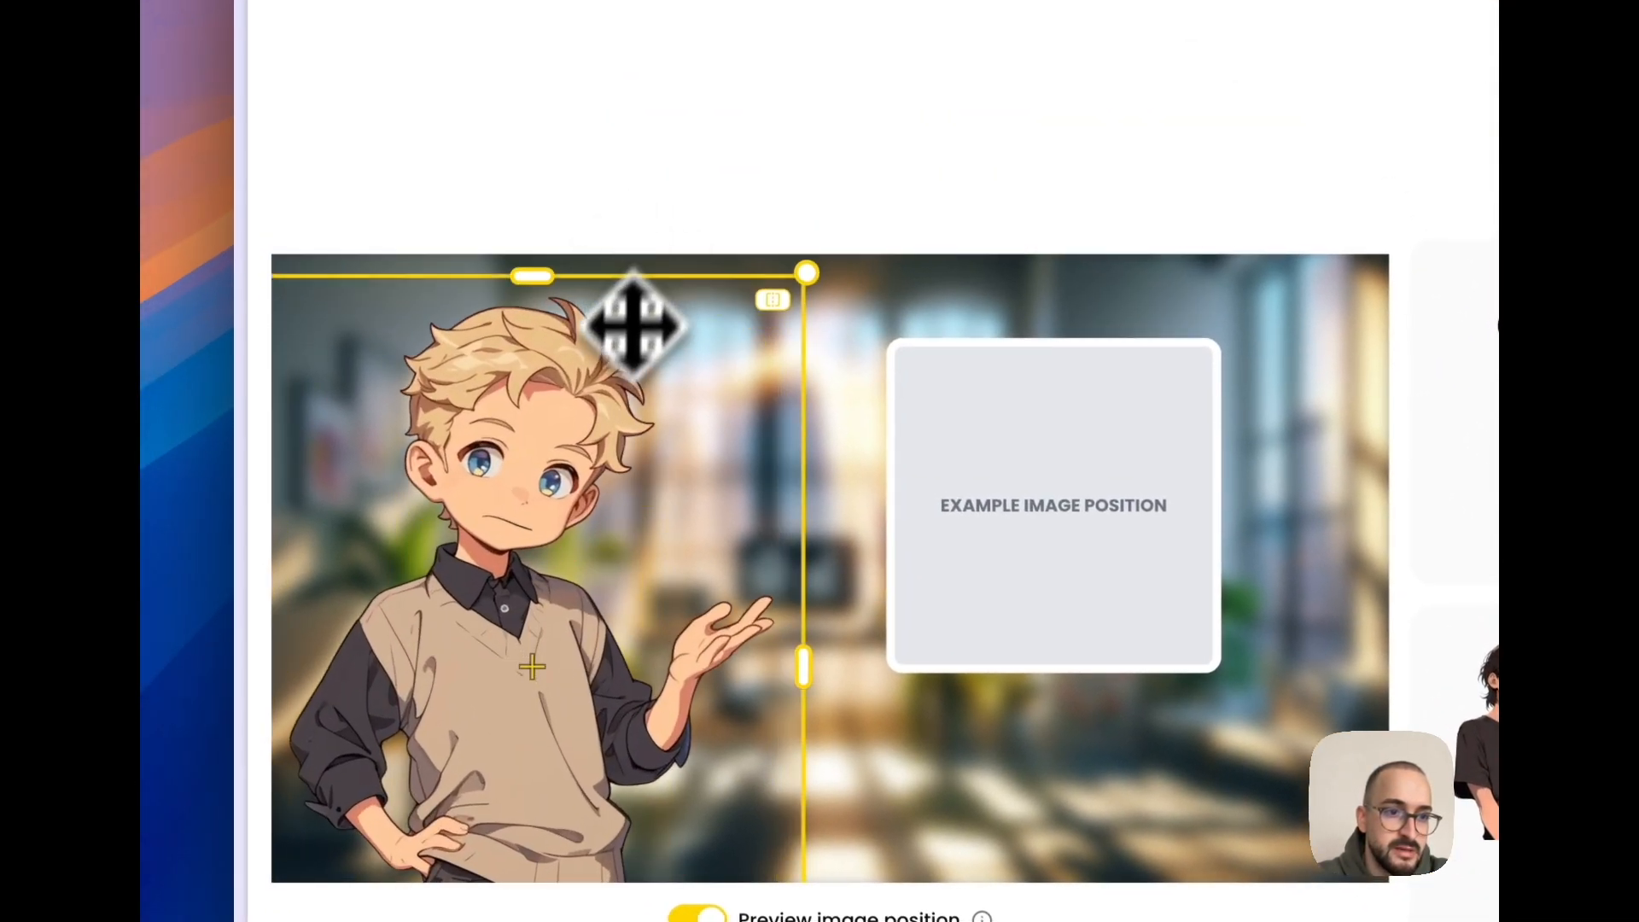
drag(619, 422, 638, 414)
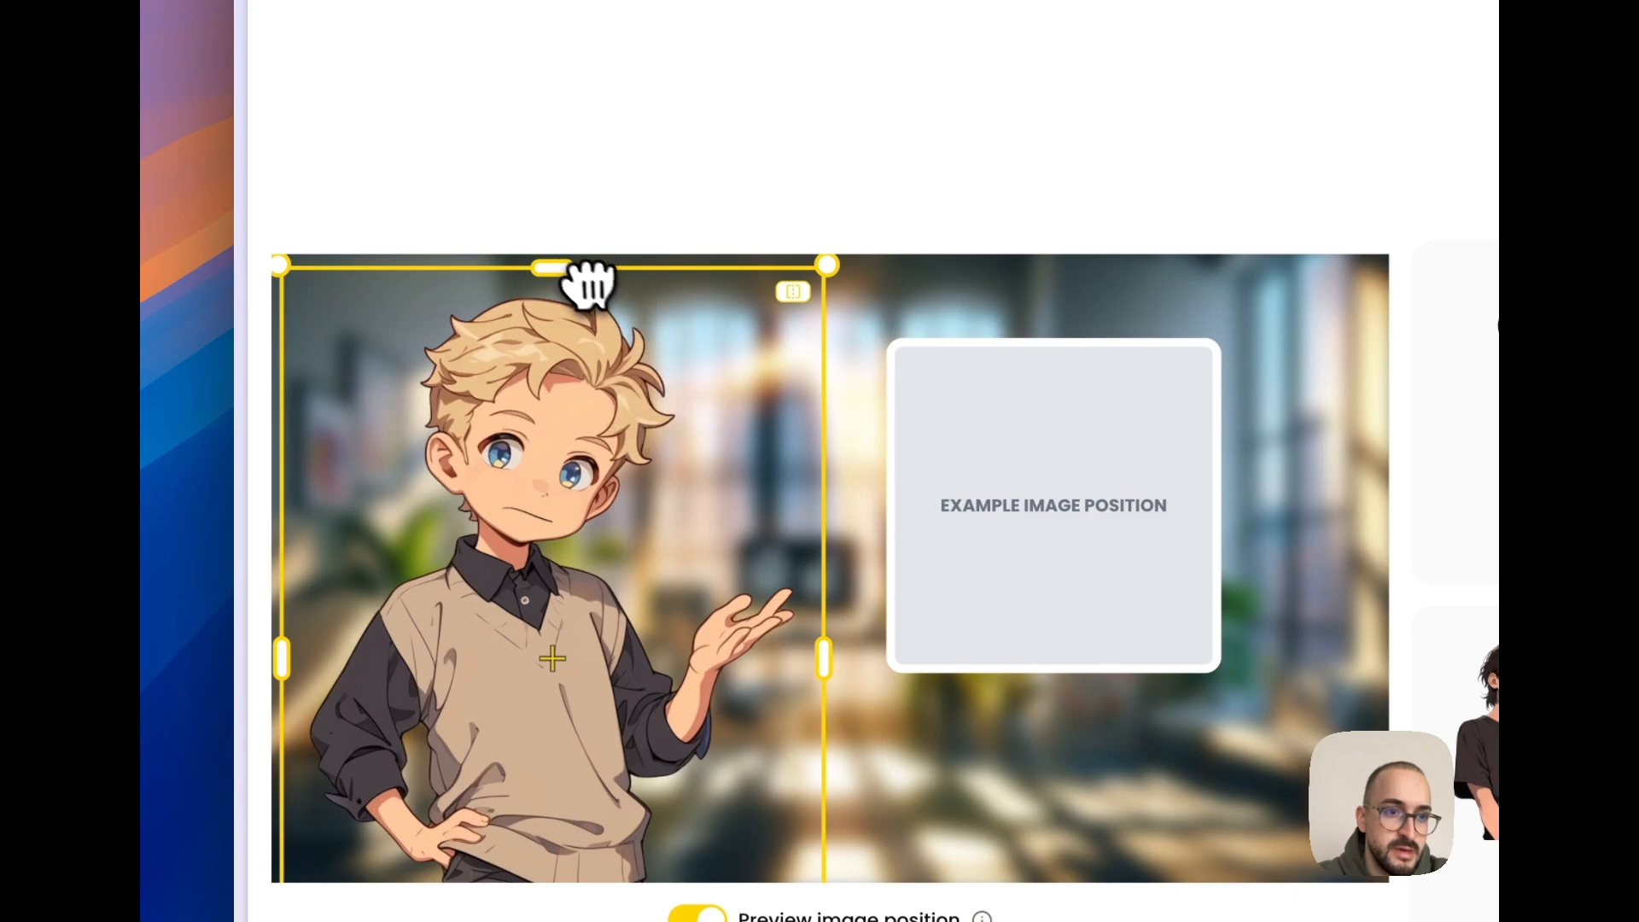
drag(589, 284, 575, 292)
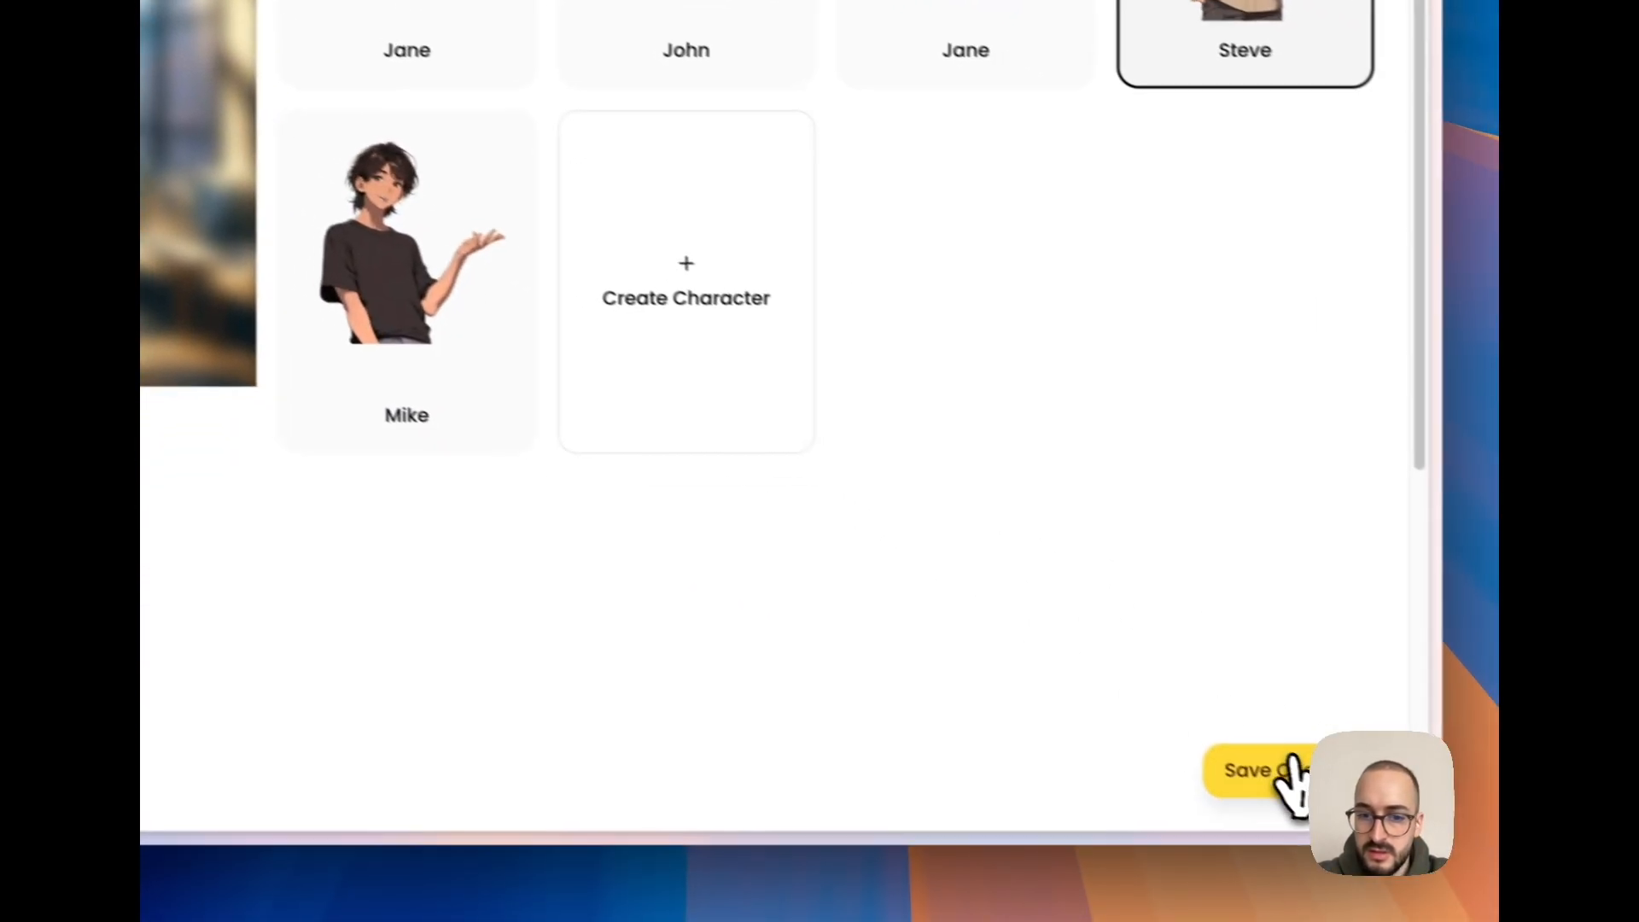
click(1288, 773)
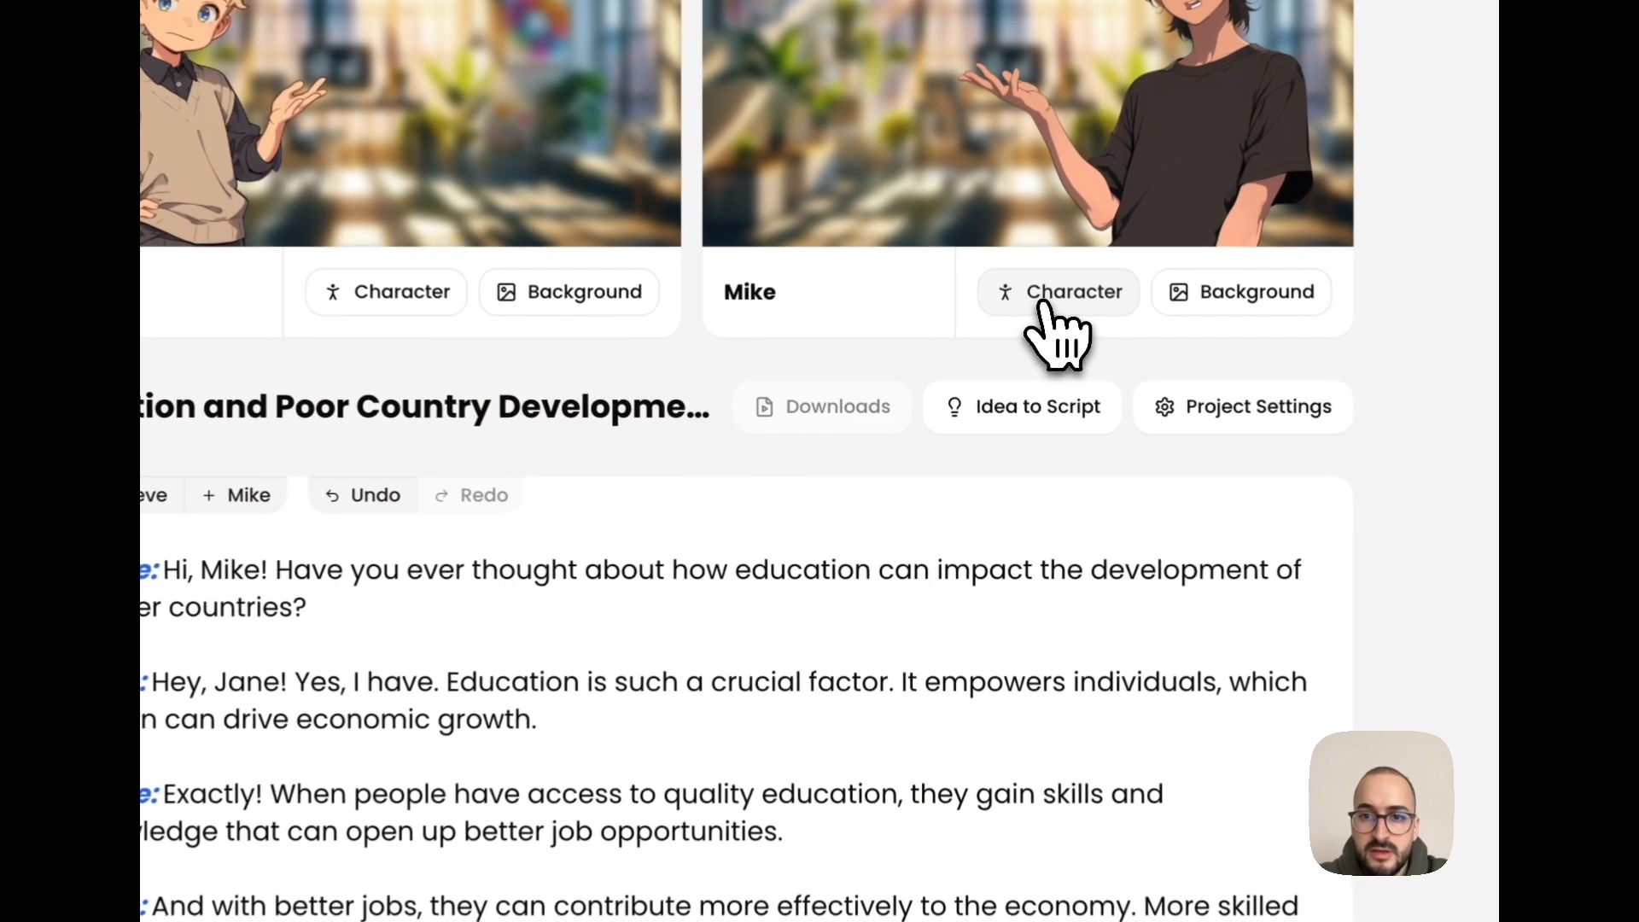
- Start a new character for Mike's place in Ready-made mode and select the blonde female doctor
click(994, 380)
click(1050, 358)
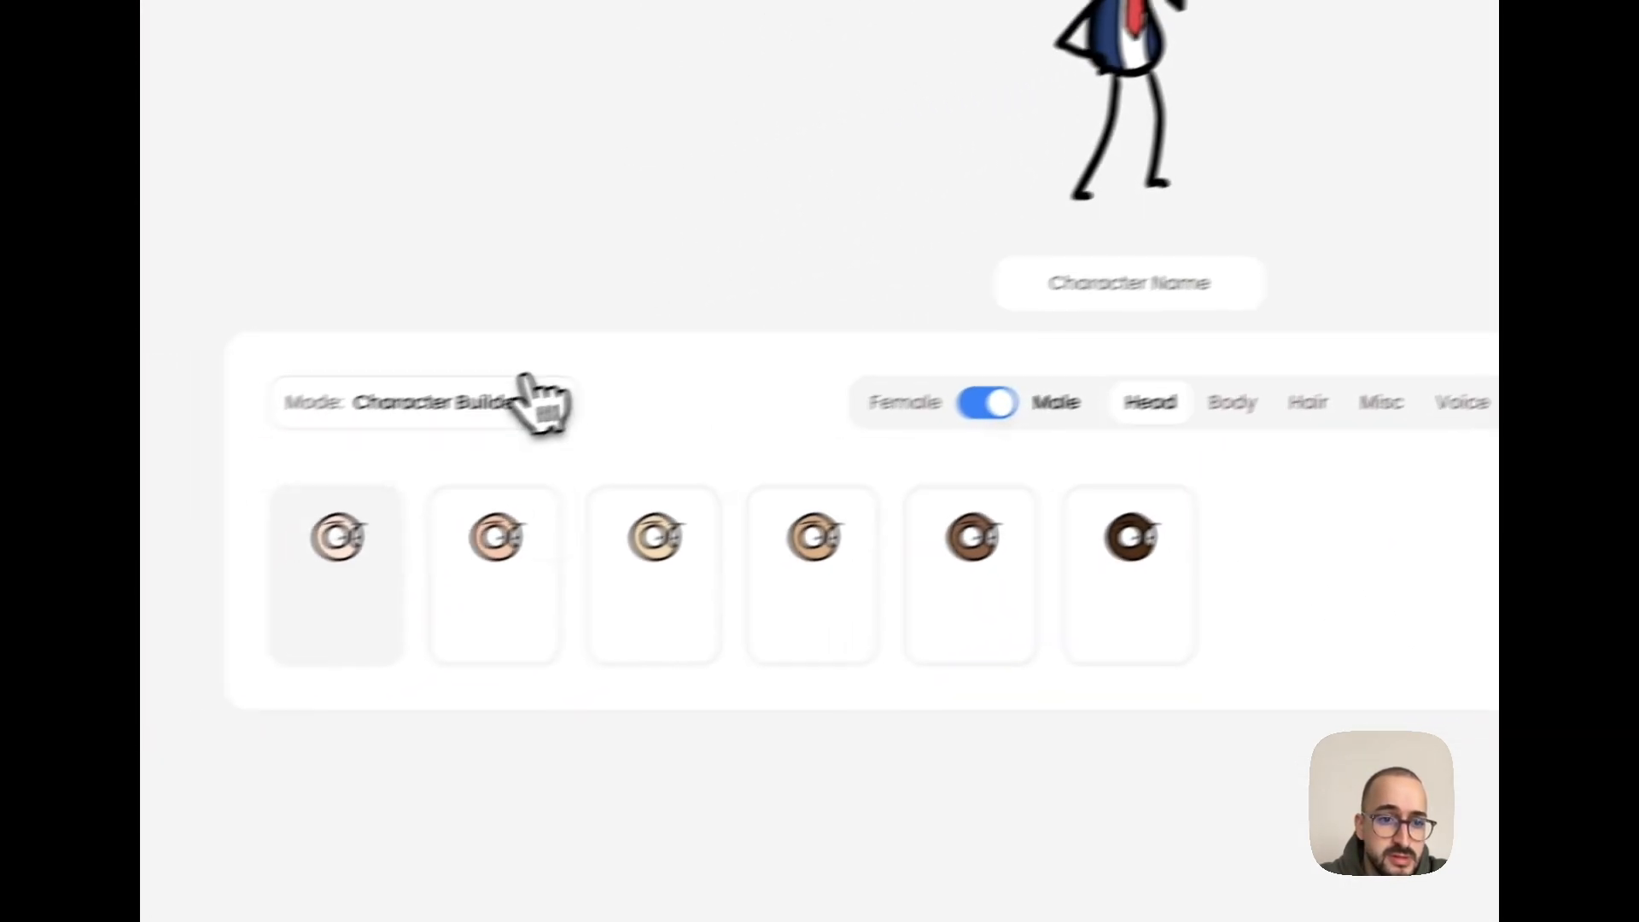
click(522, 384)
click(478, 501)
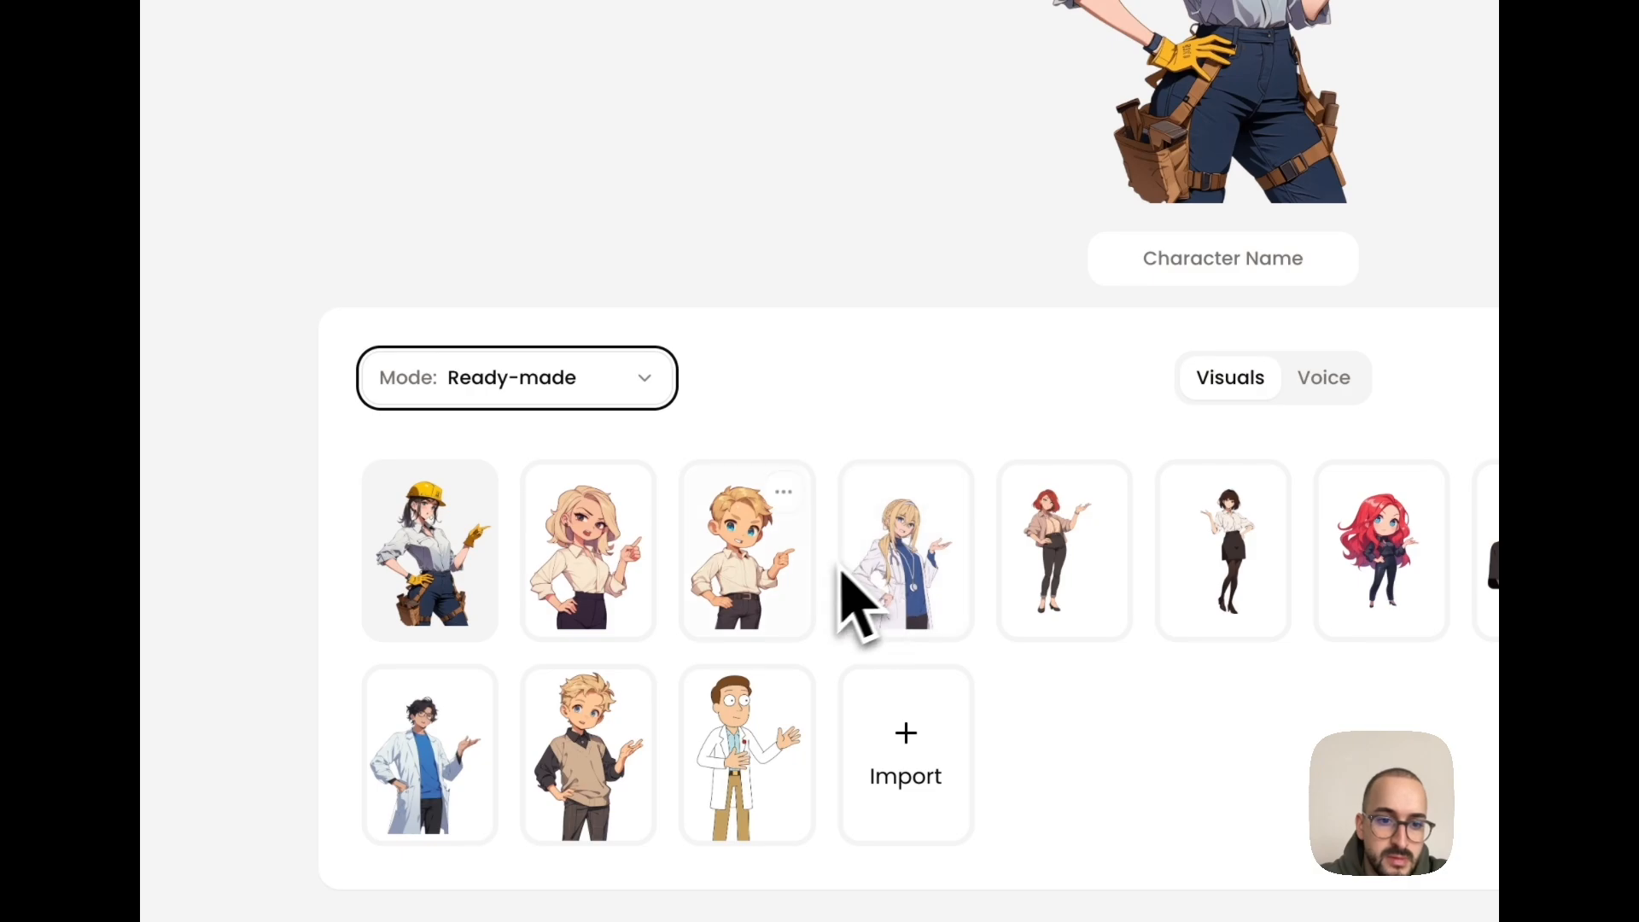
click(928, 593)
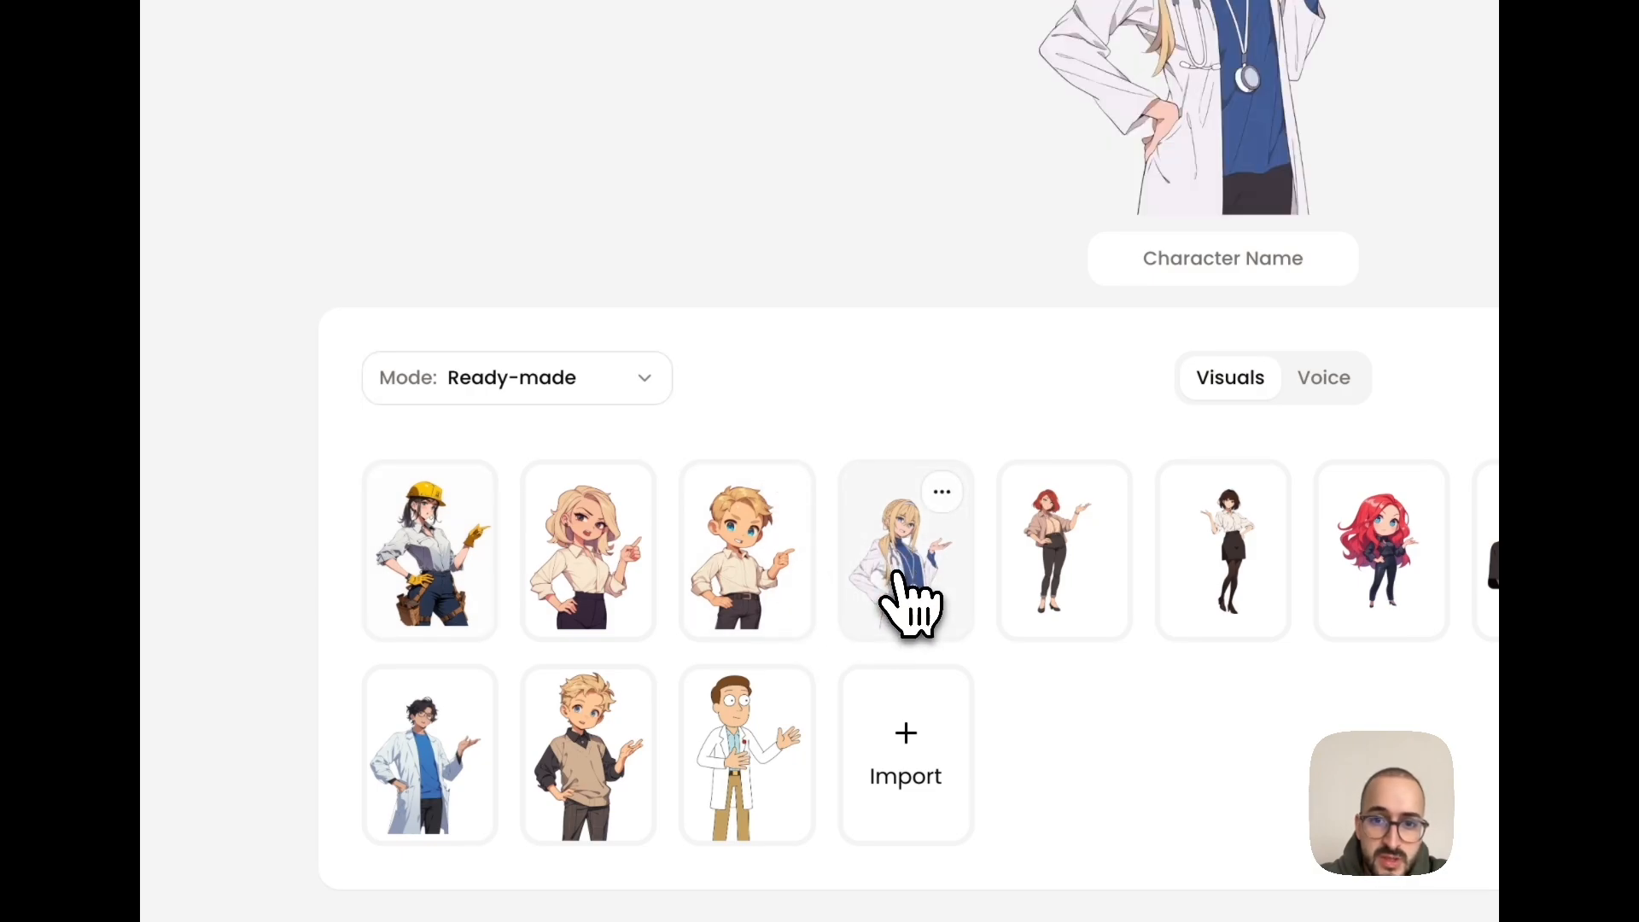
- Name the doctor character Sarah, give her the Sage voice, and create the character
click(1215, 256)
text(s)
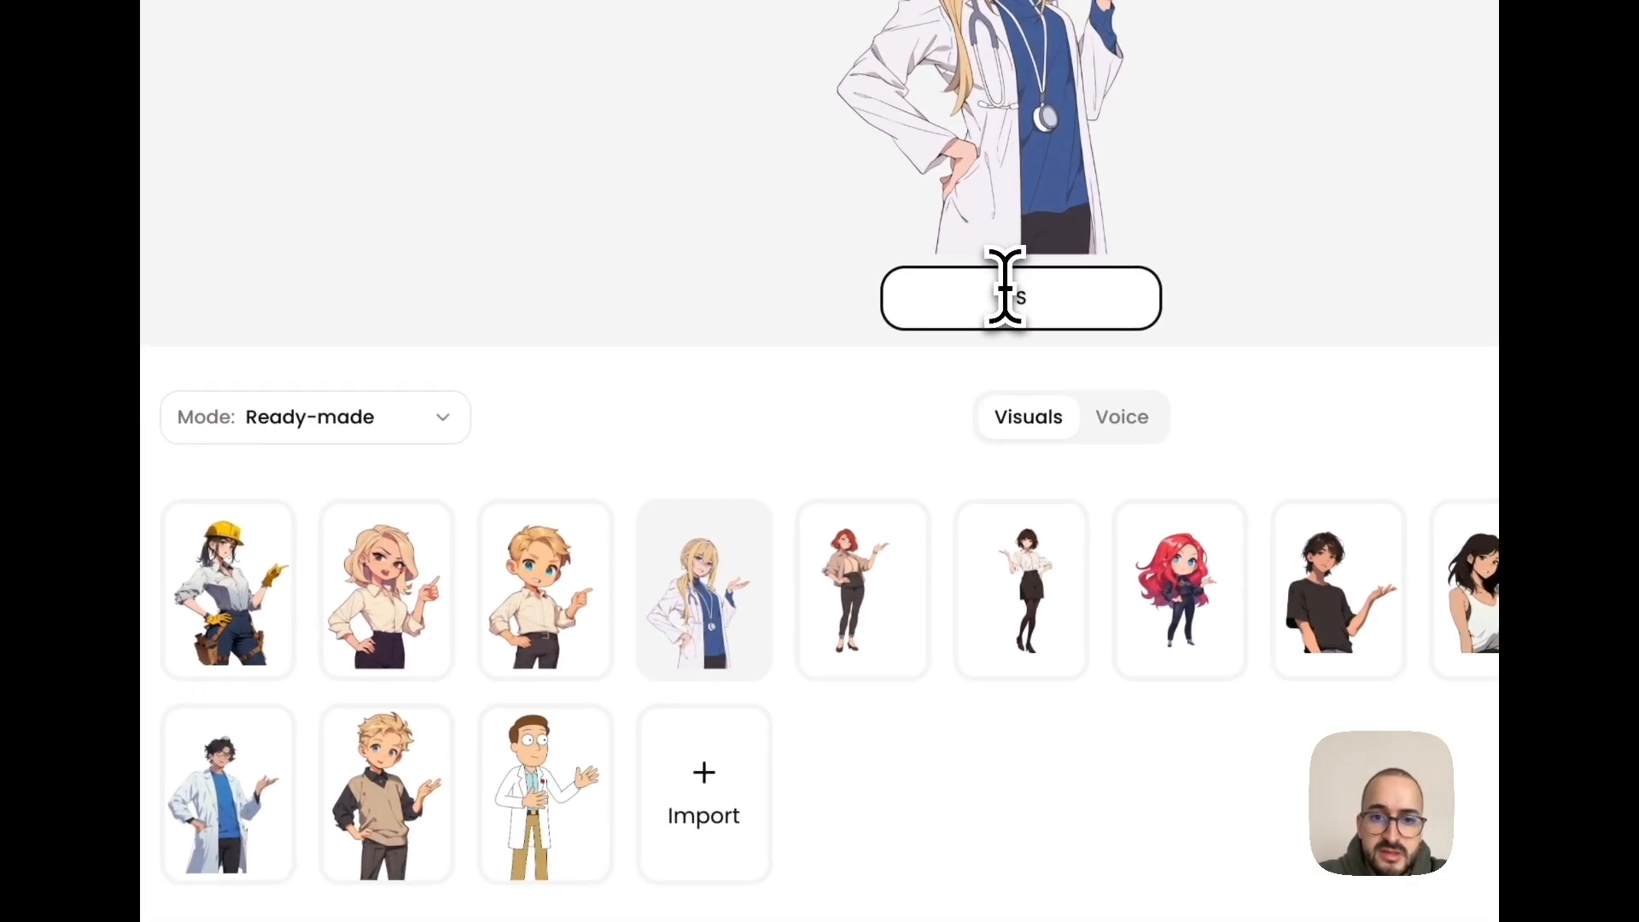
click(1112, 419)
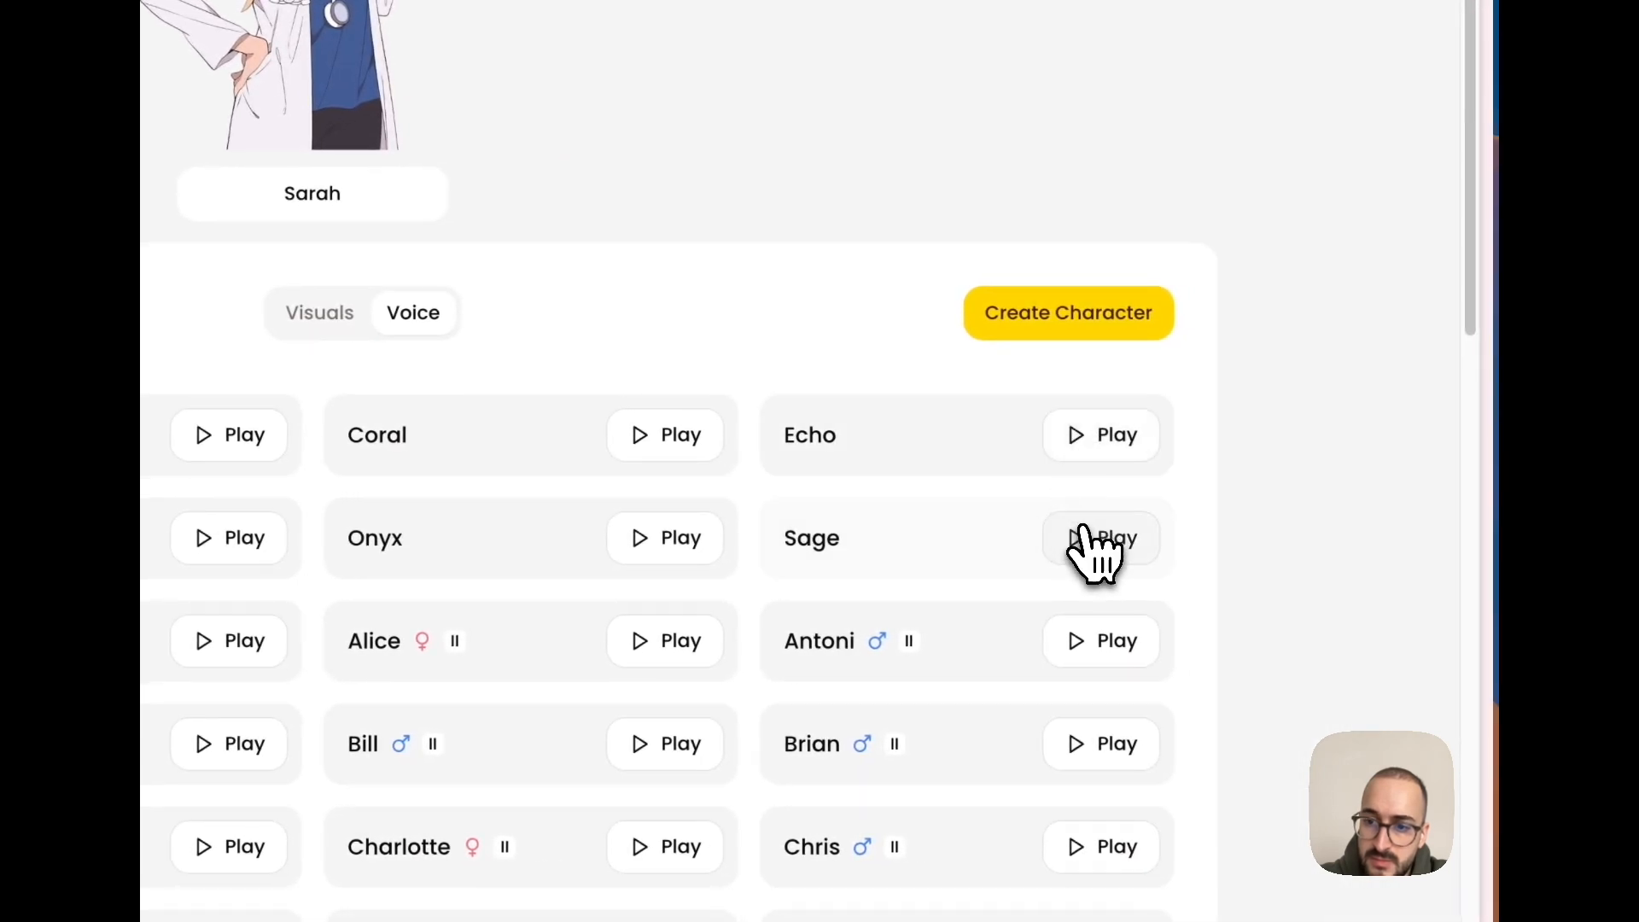
click(956, 548)
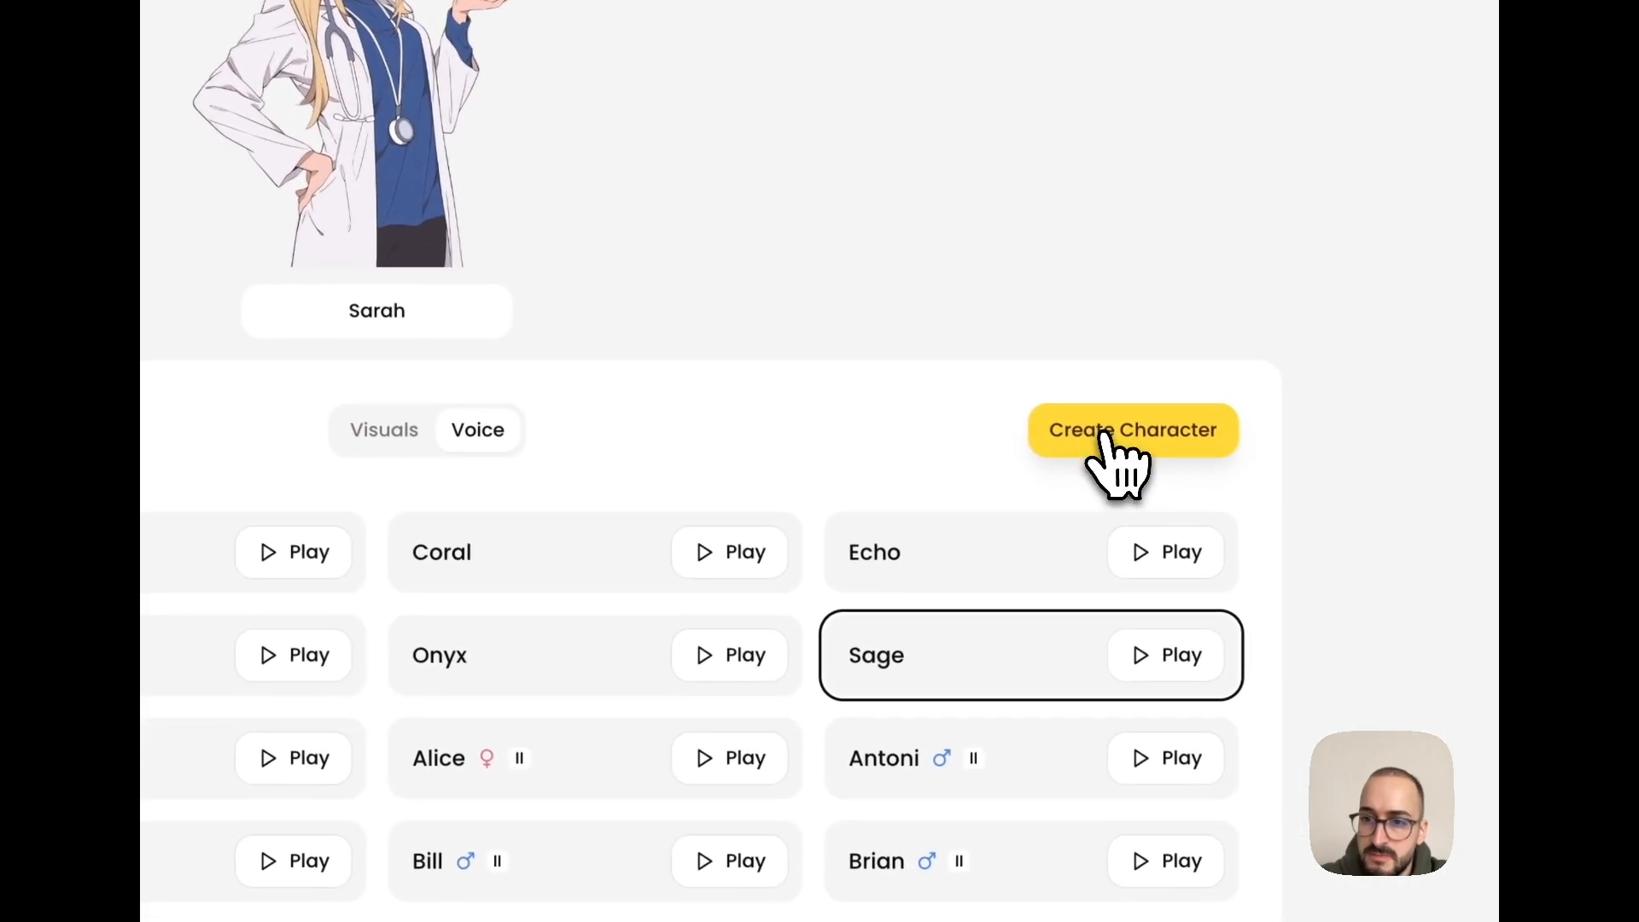
click(1272, 498)
- Replace Mike with Sarah, enlarge and position her in the scene, and save the changes
click(755, 559)
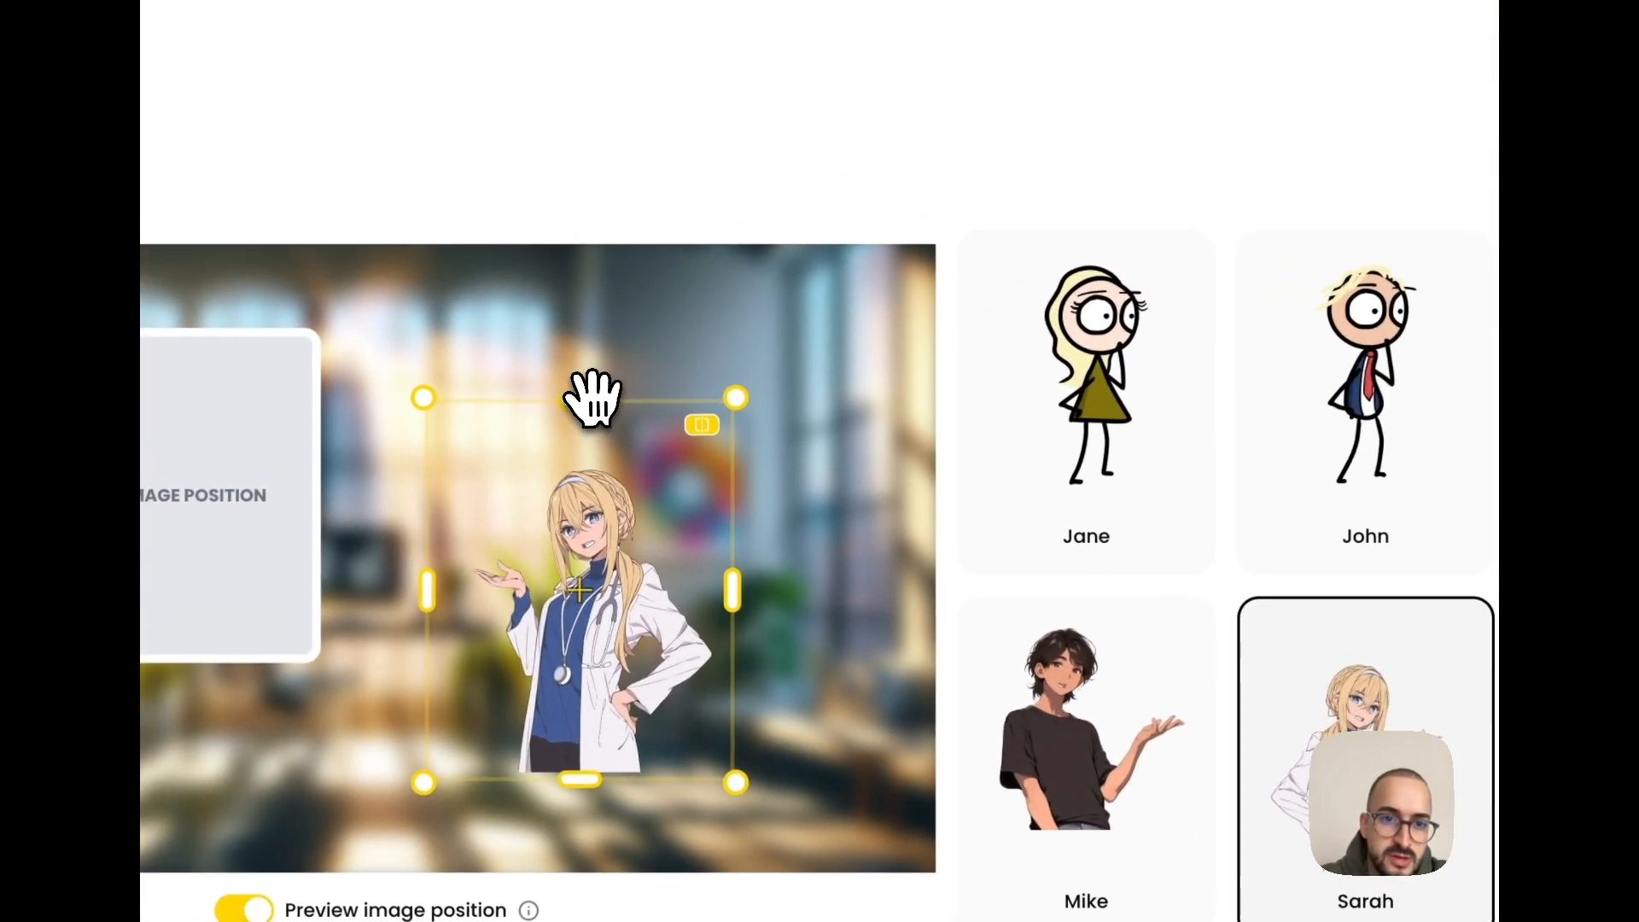
drag(593, 396, 641, 252)
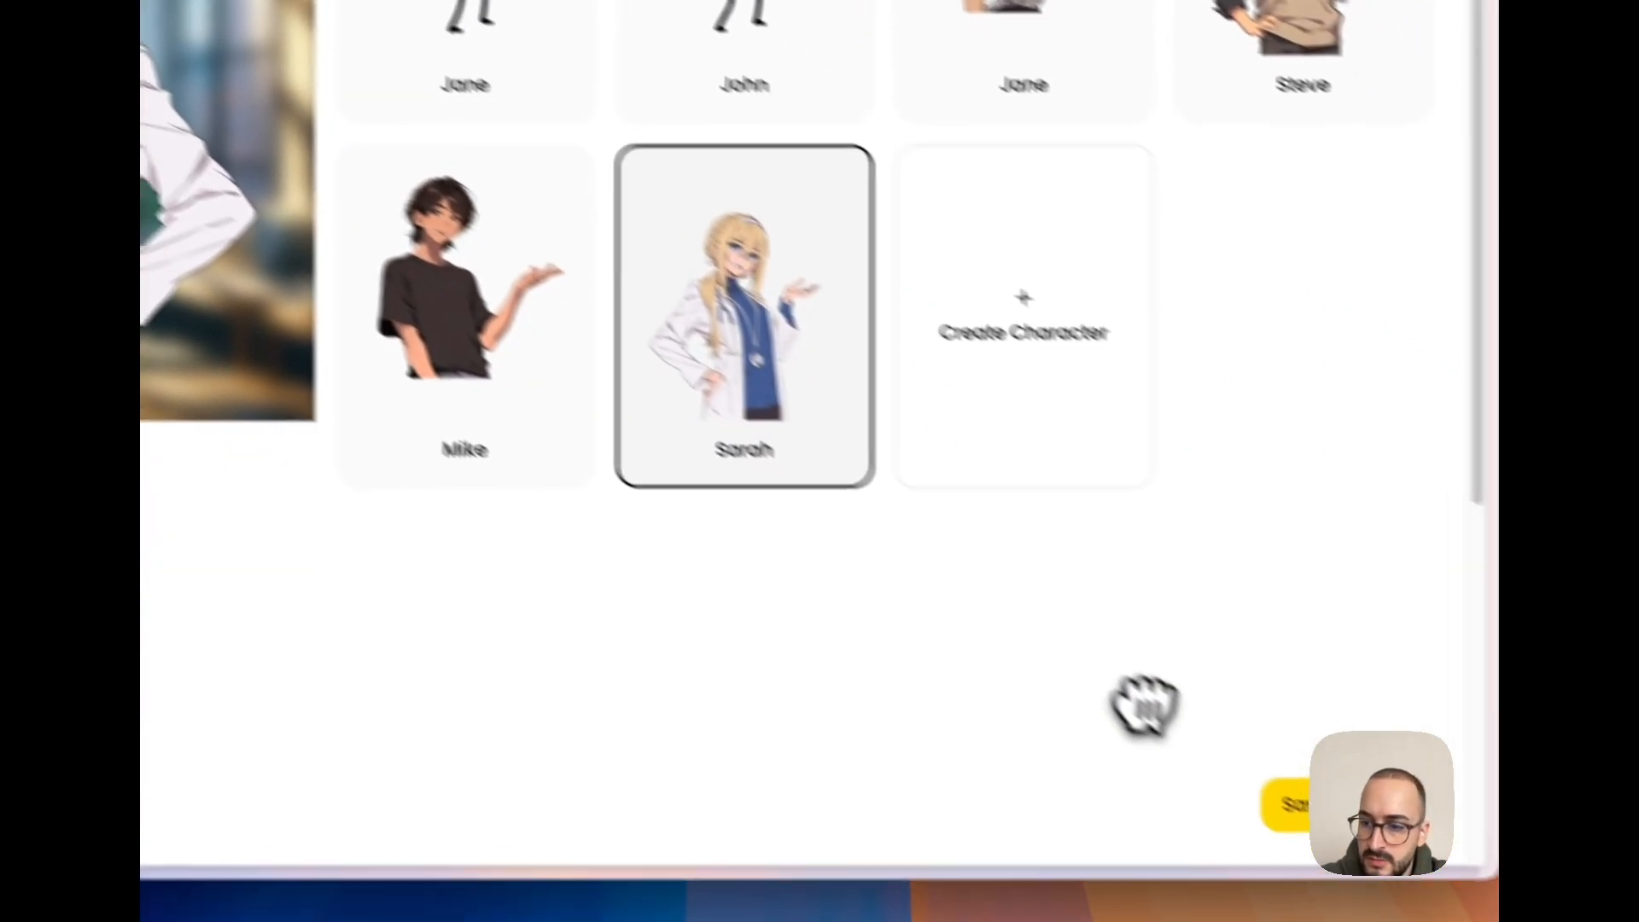
click(1284, 802)
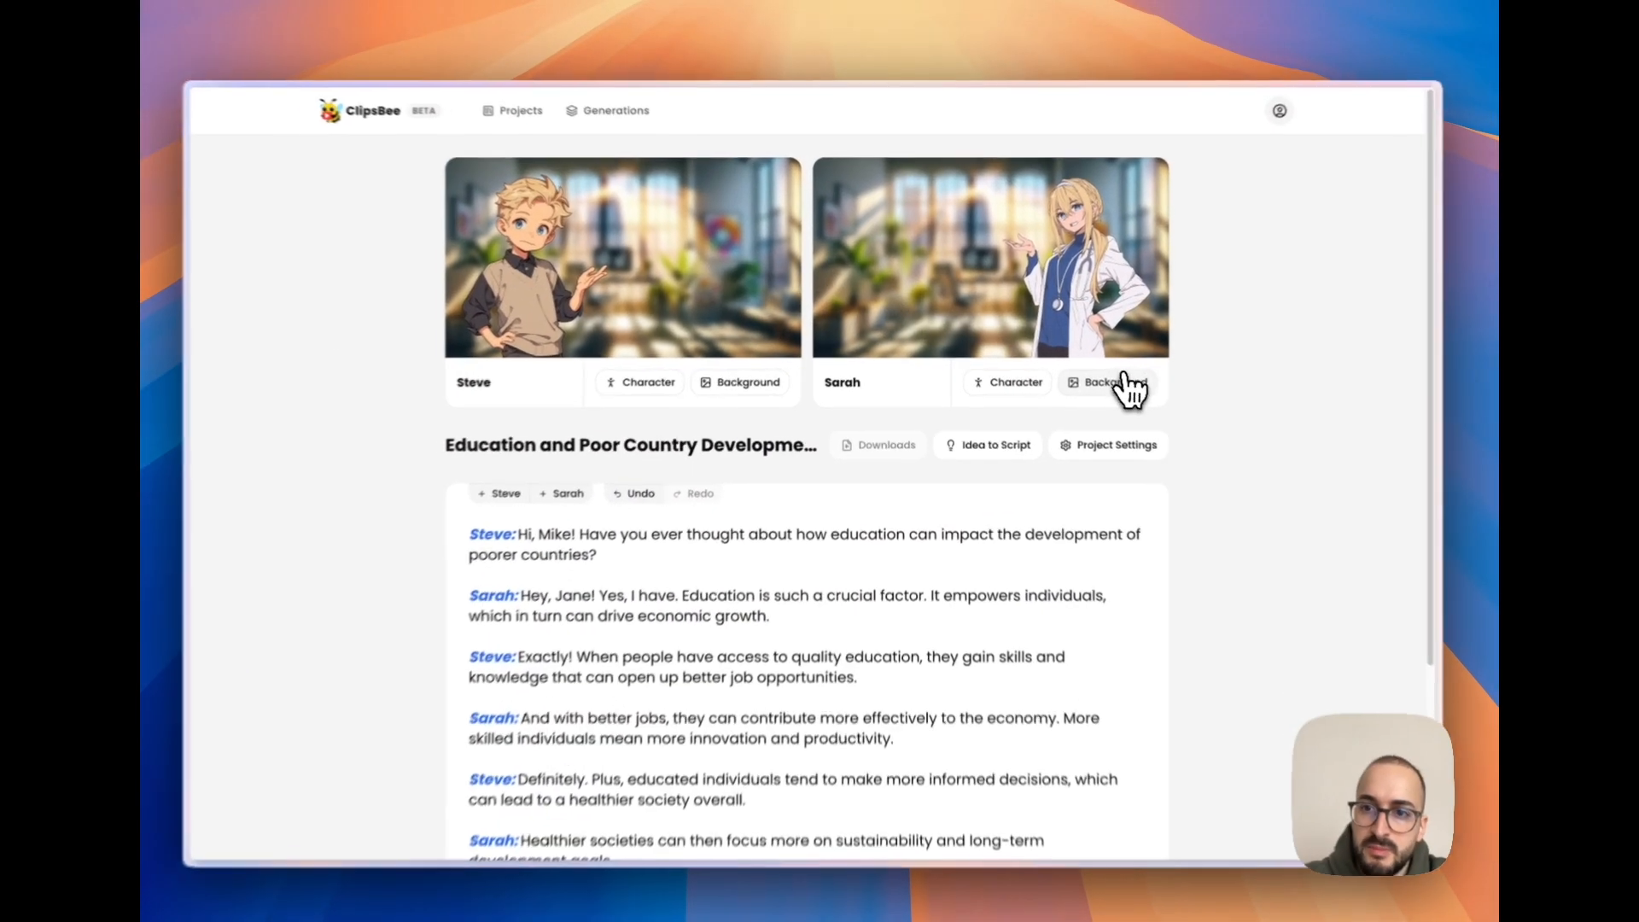
- Browse the backgrounds for Sarah and apply the light blue medical office with a desk to her scene
click(1097, 376)
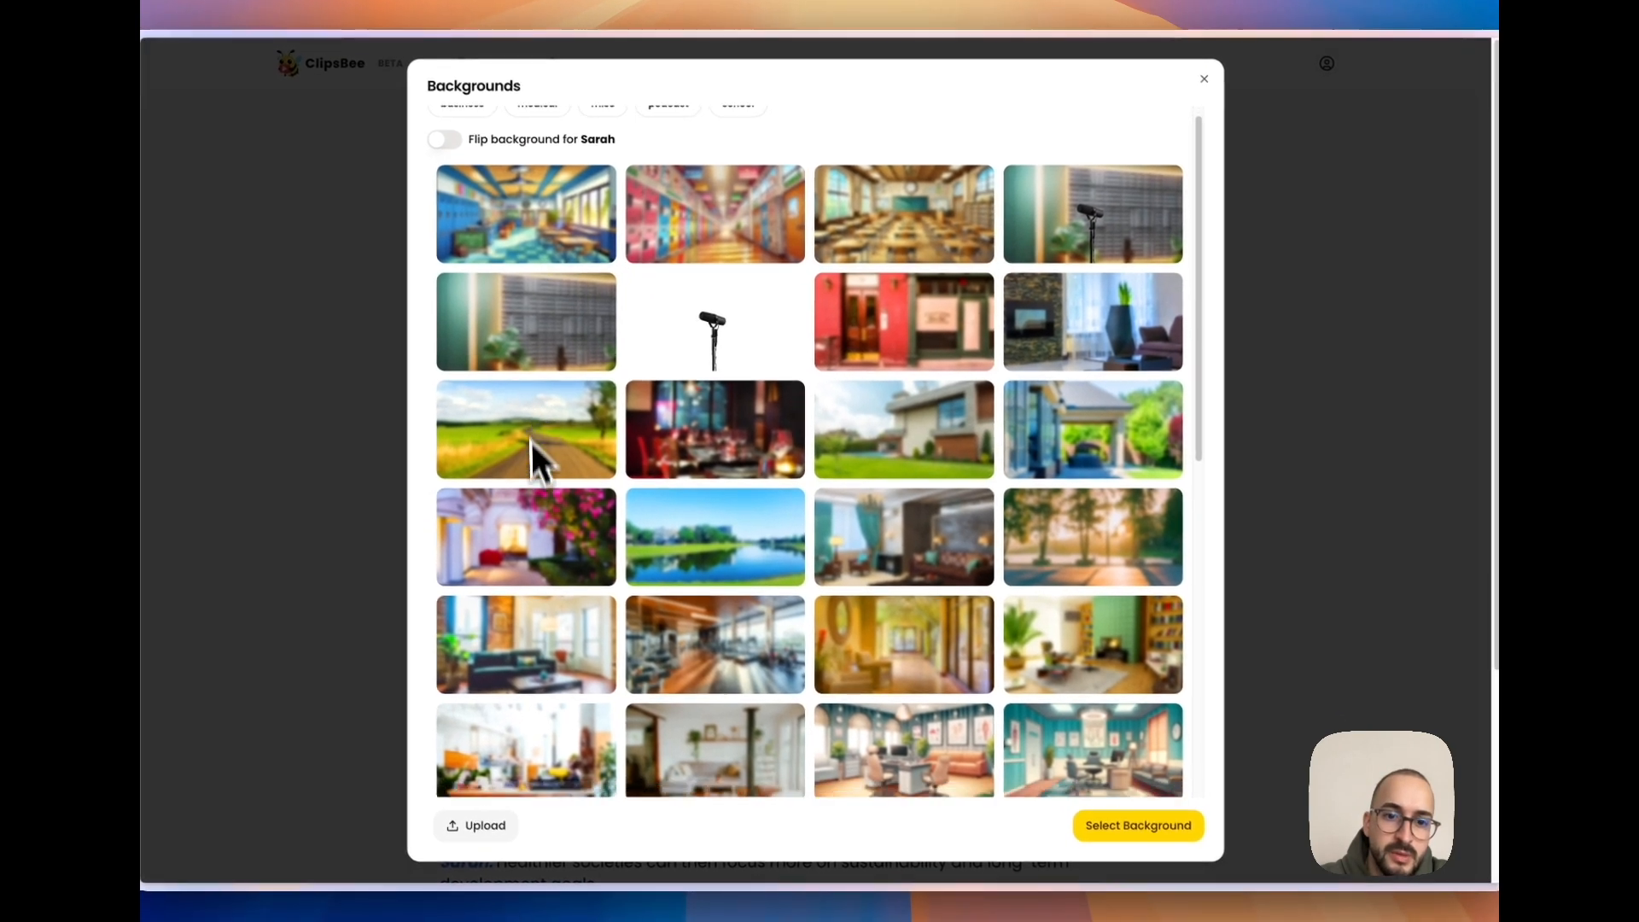
scroll(516, 500, down, 5)
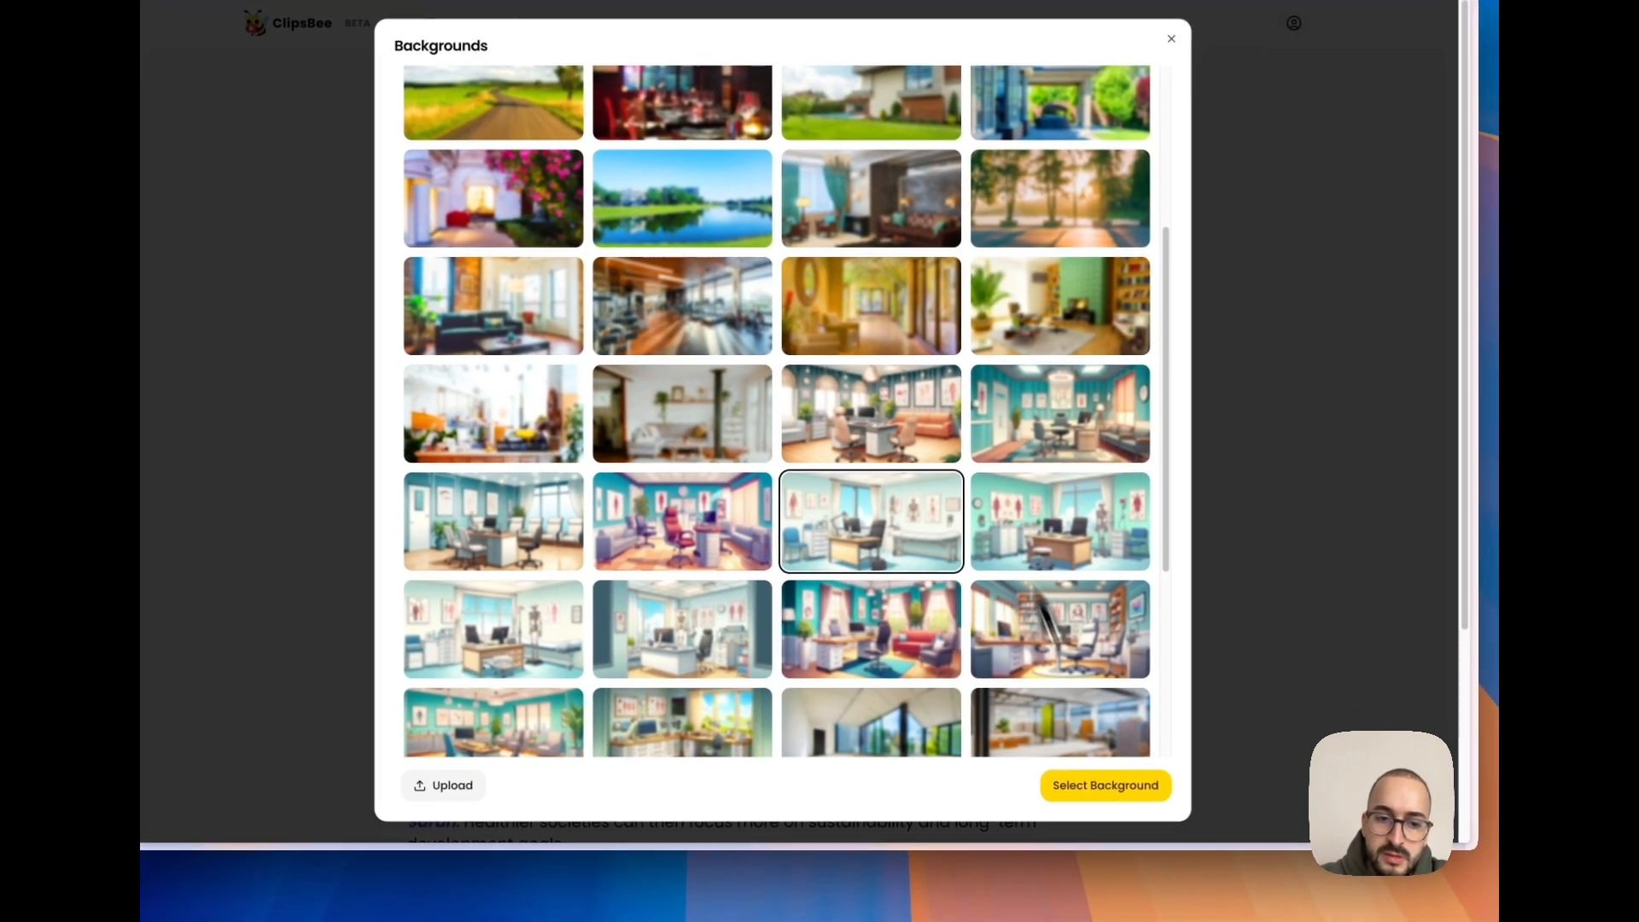
scroll(998, 408, up, 5)
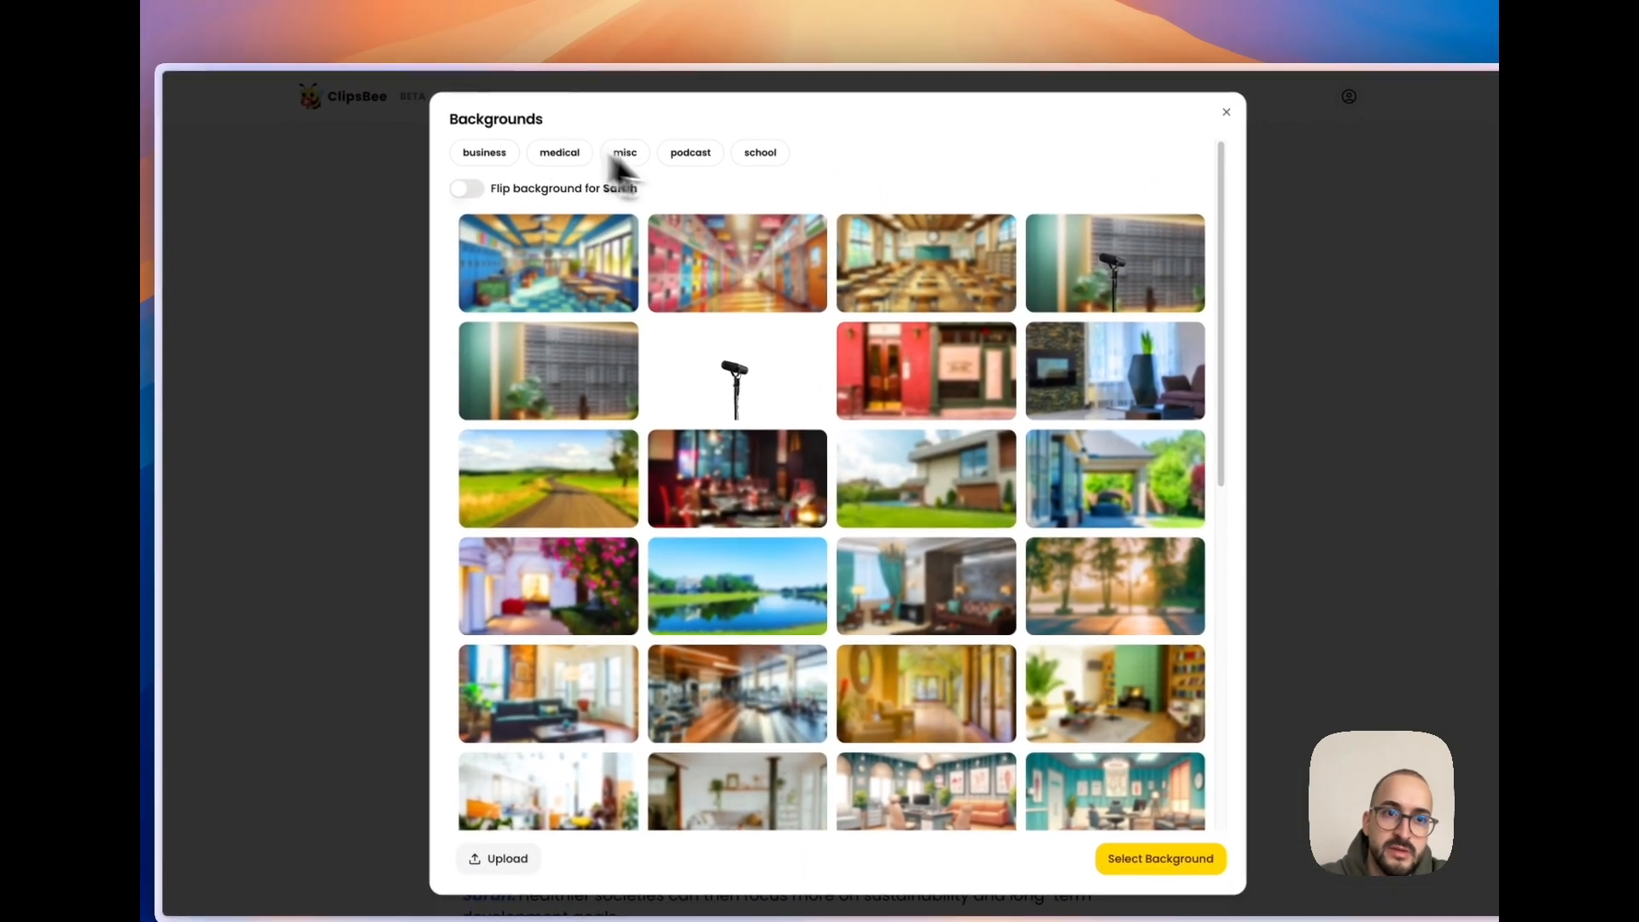
click(1152, 860)
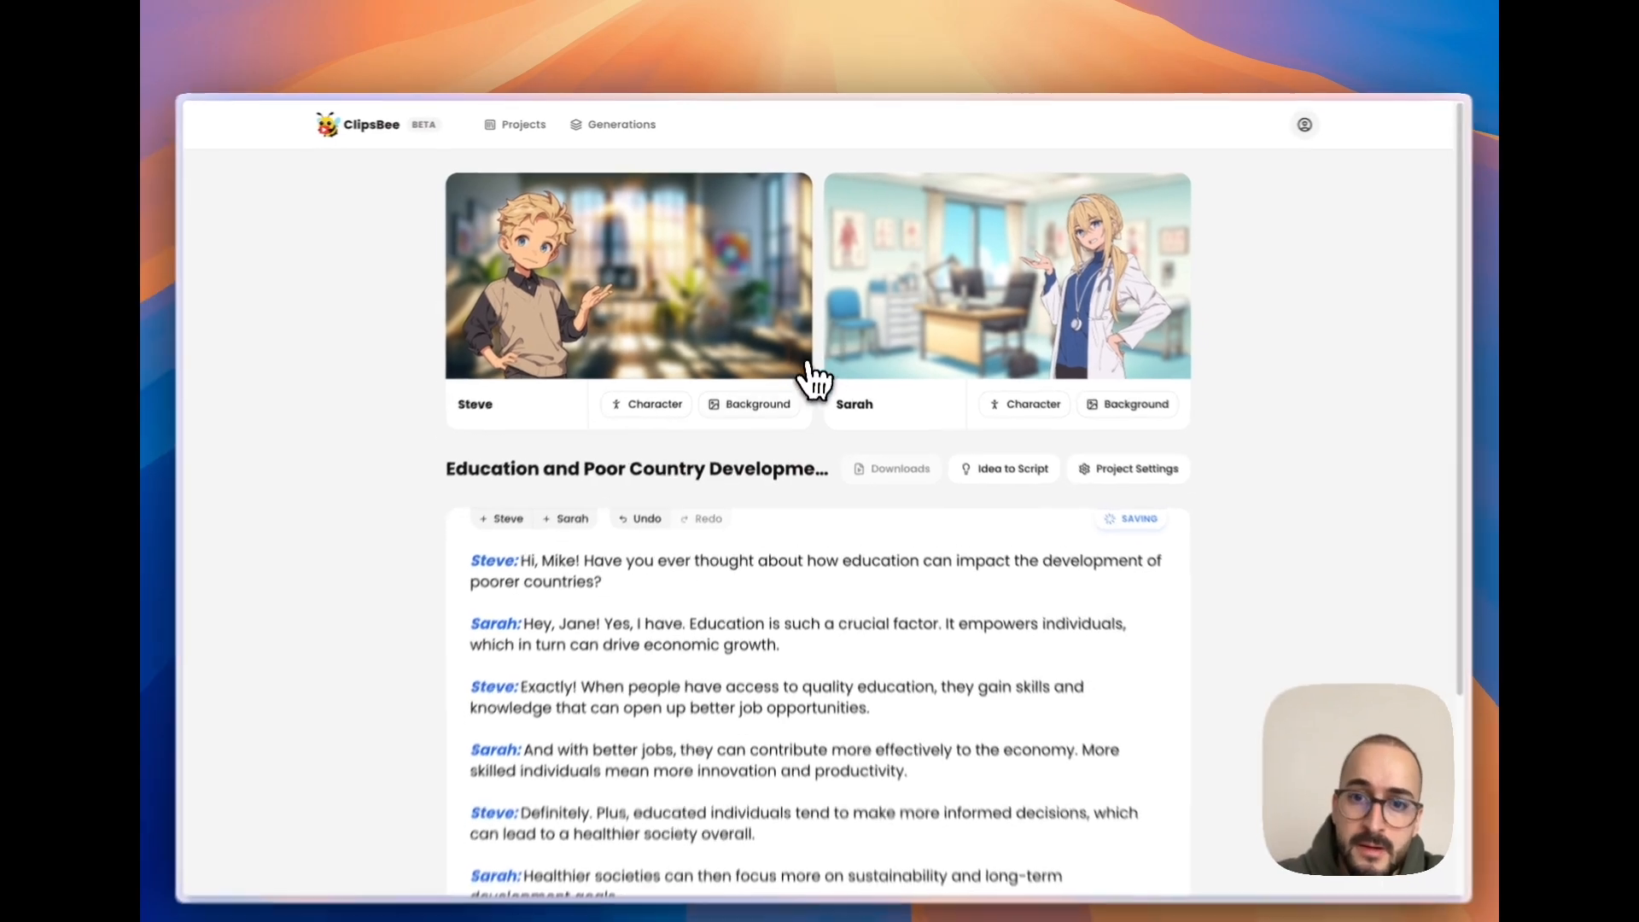
- Generate an Educational script from the idea "Education and poor countries" with a 1m maximum duration, replacing the existing script
scroll(768, 453, down, 2)
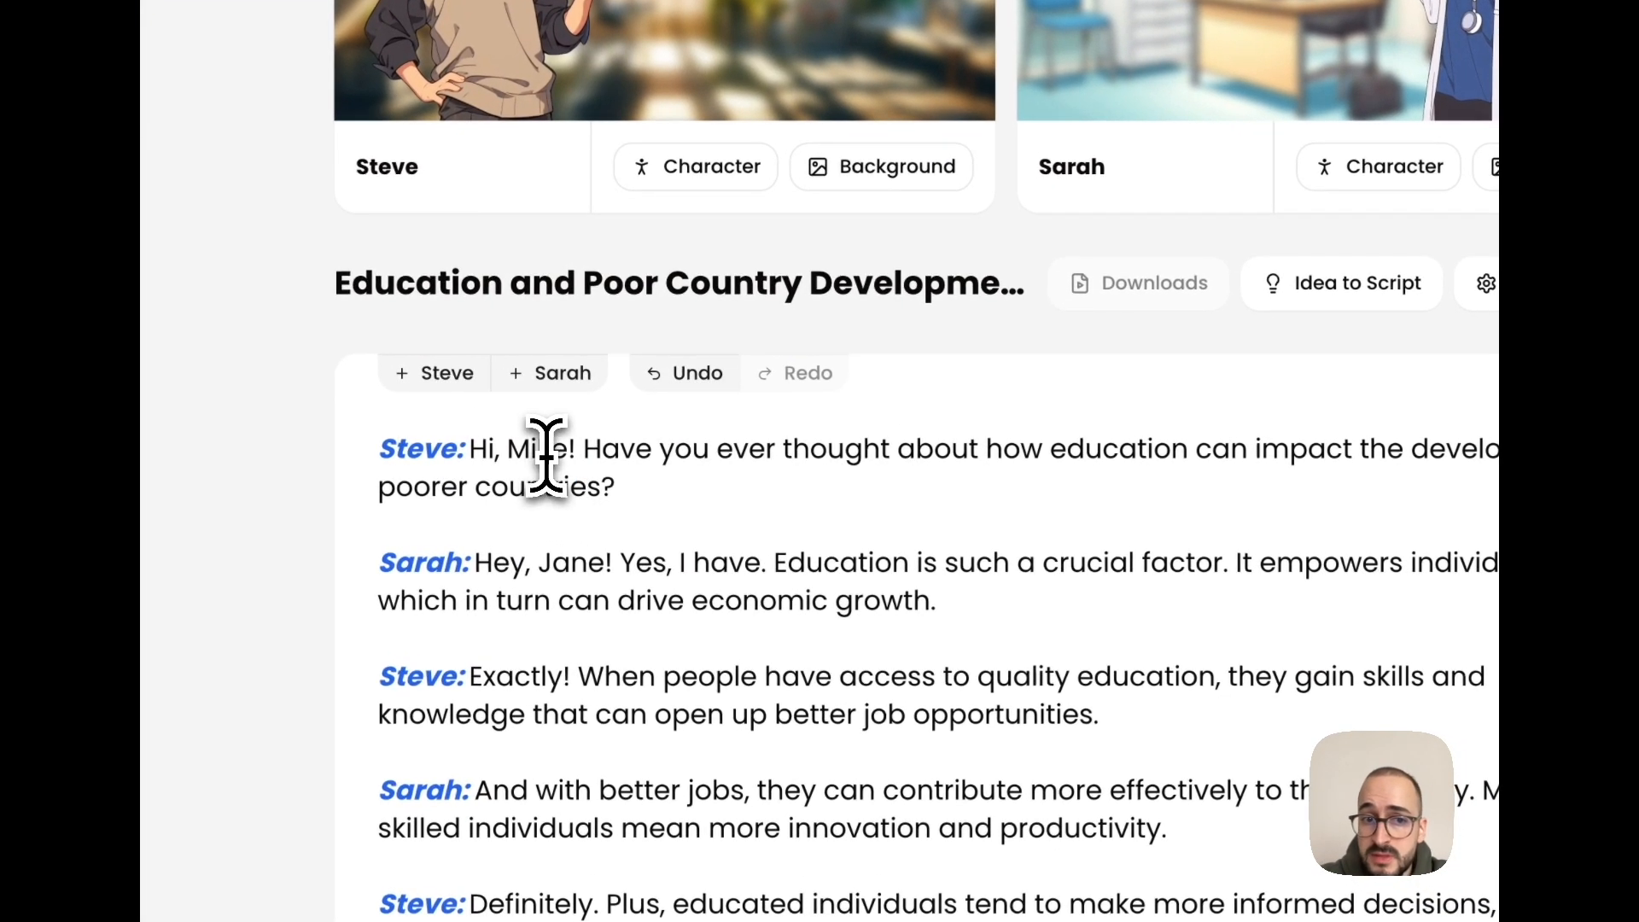
click(1366, 282)
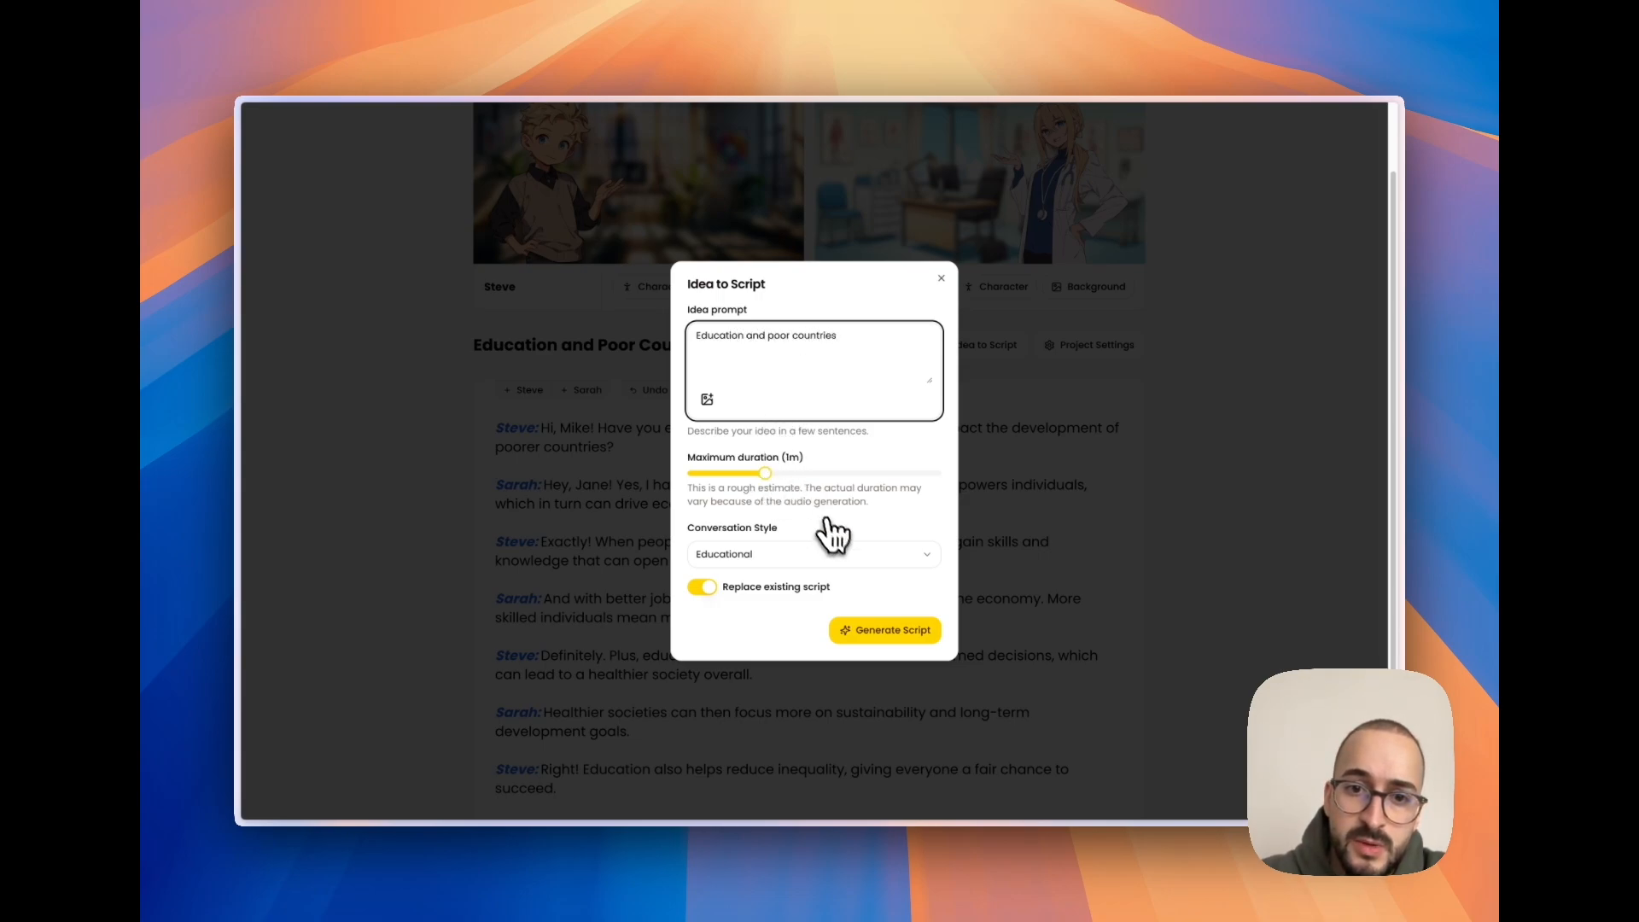
click(884, 629)
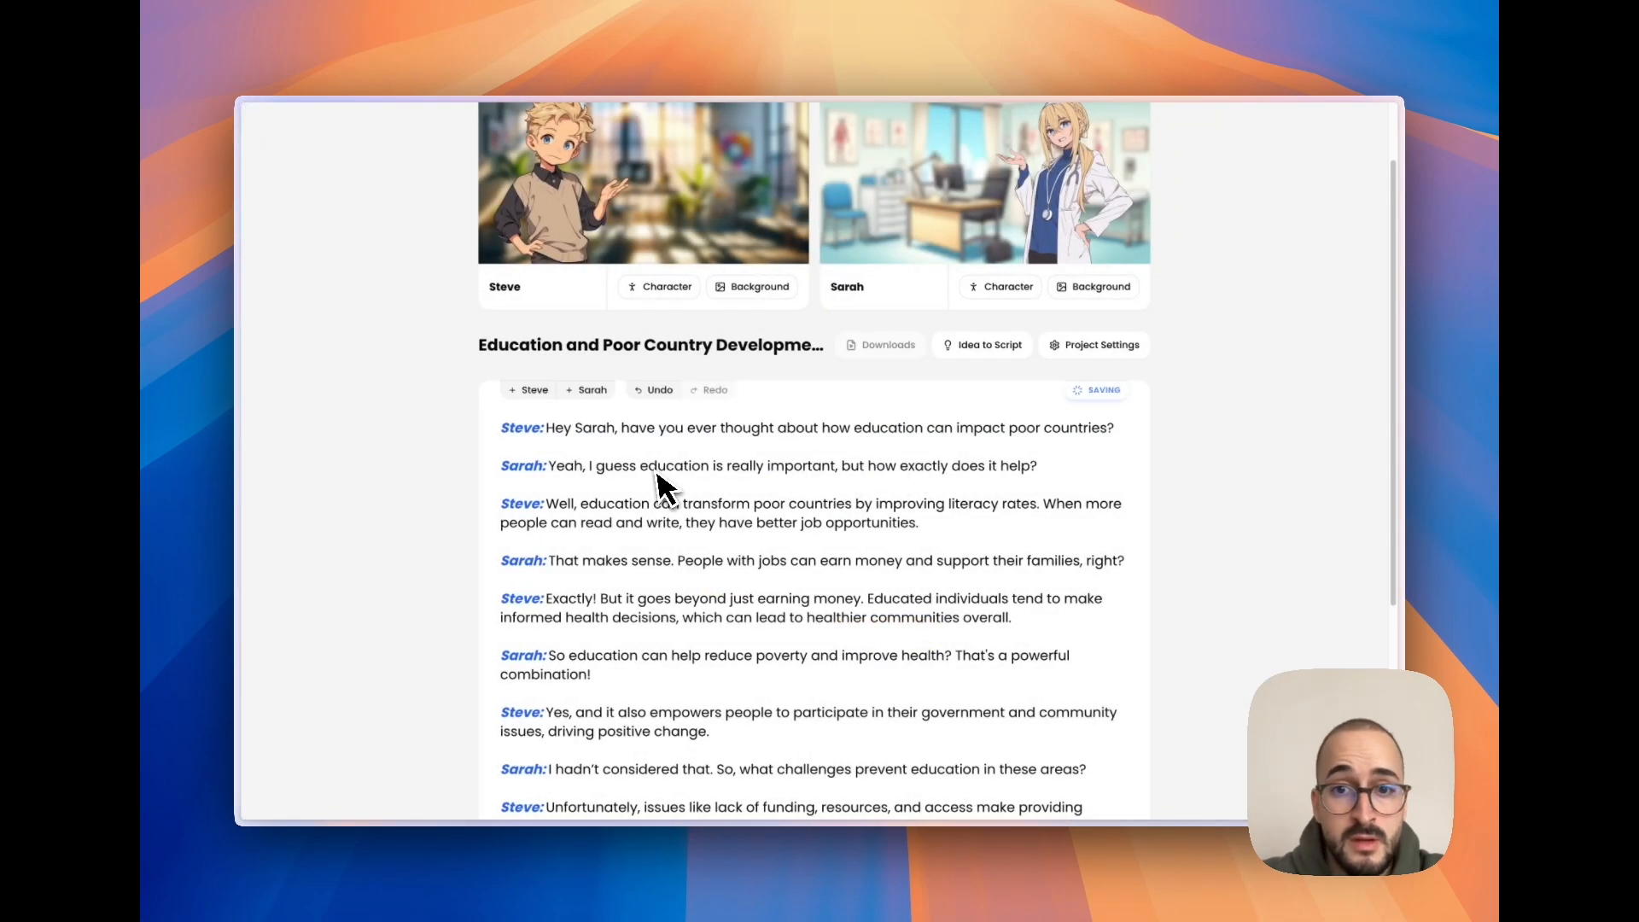
- Review the new dialogue between Steve and Sarah, and create the video from it
scroll(631, 437, down, 4)
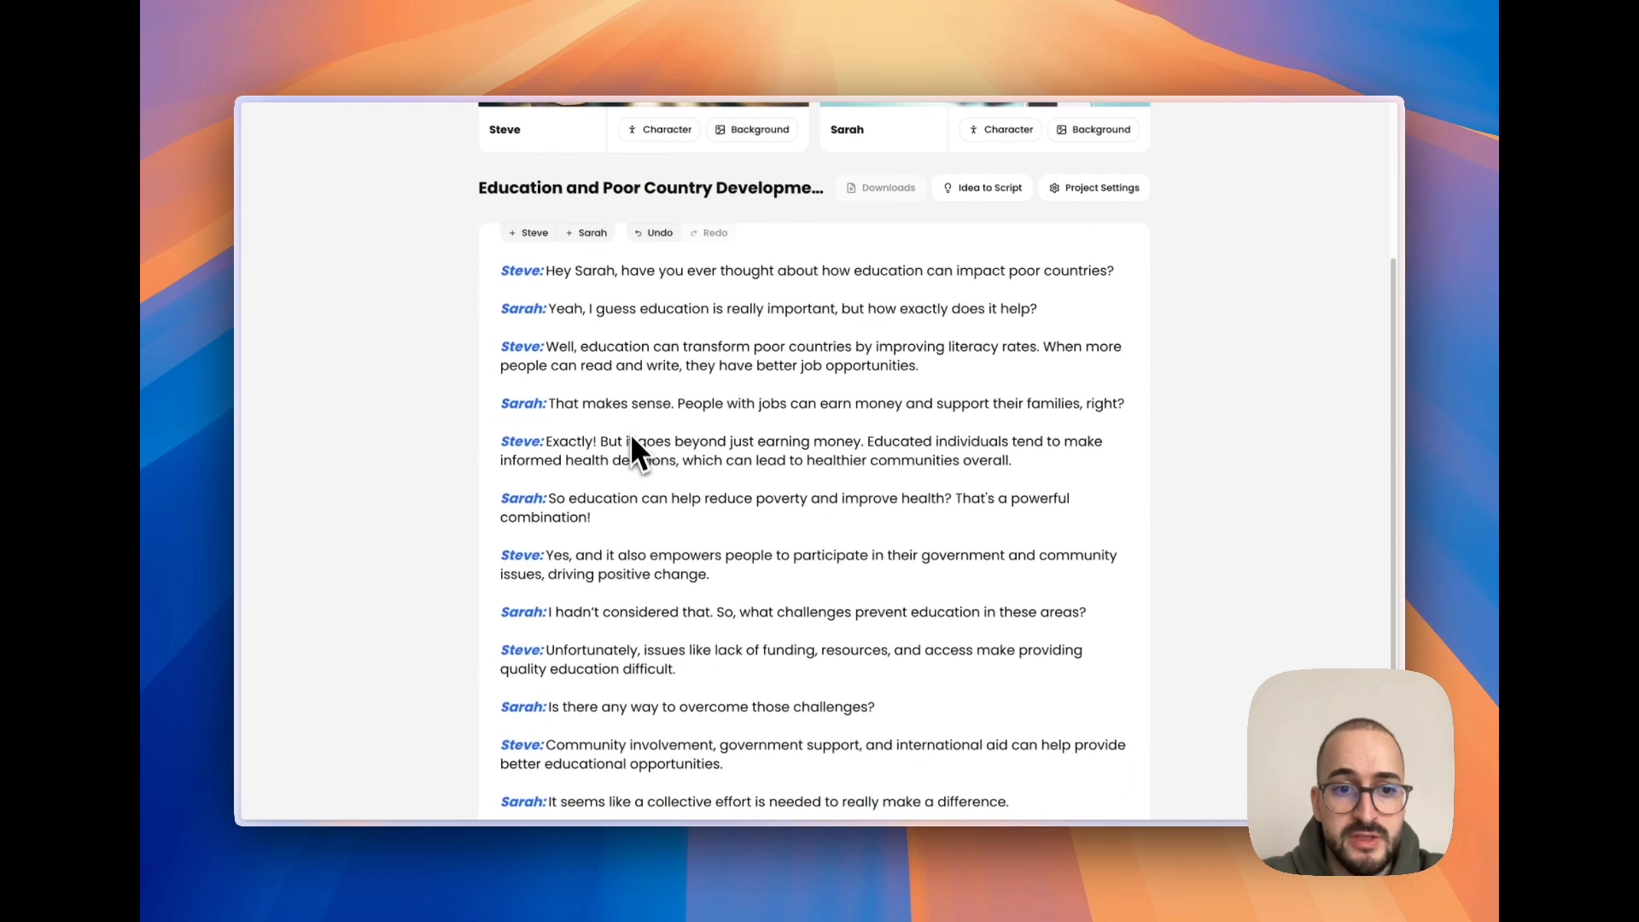
scroll(574, 309, up, 2)
scroll(623, 393, down, 5)
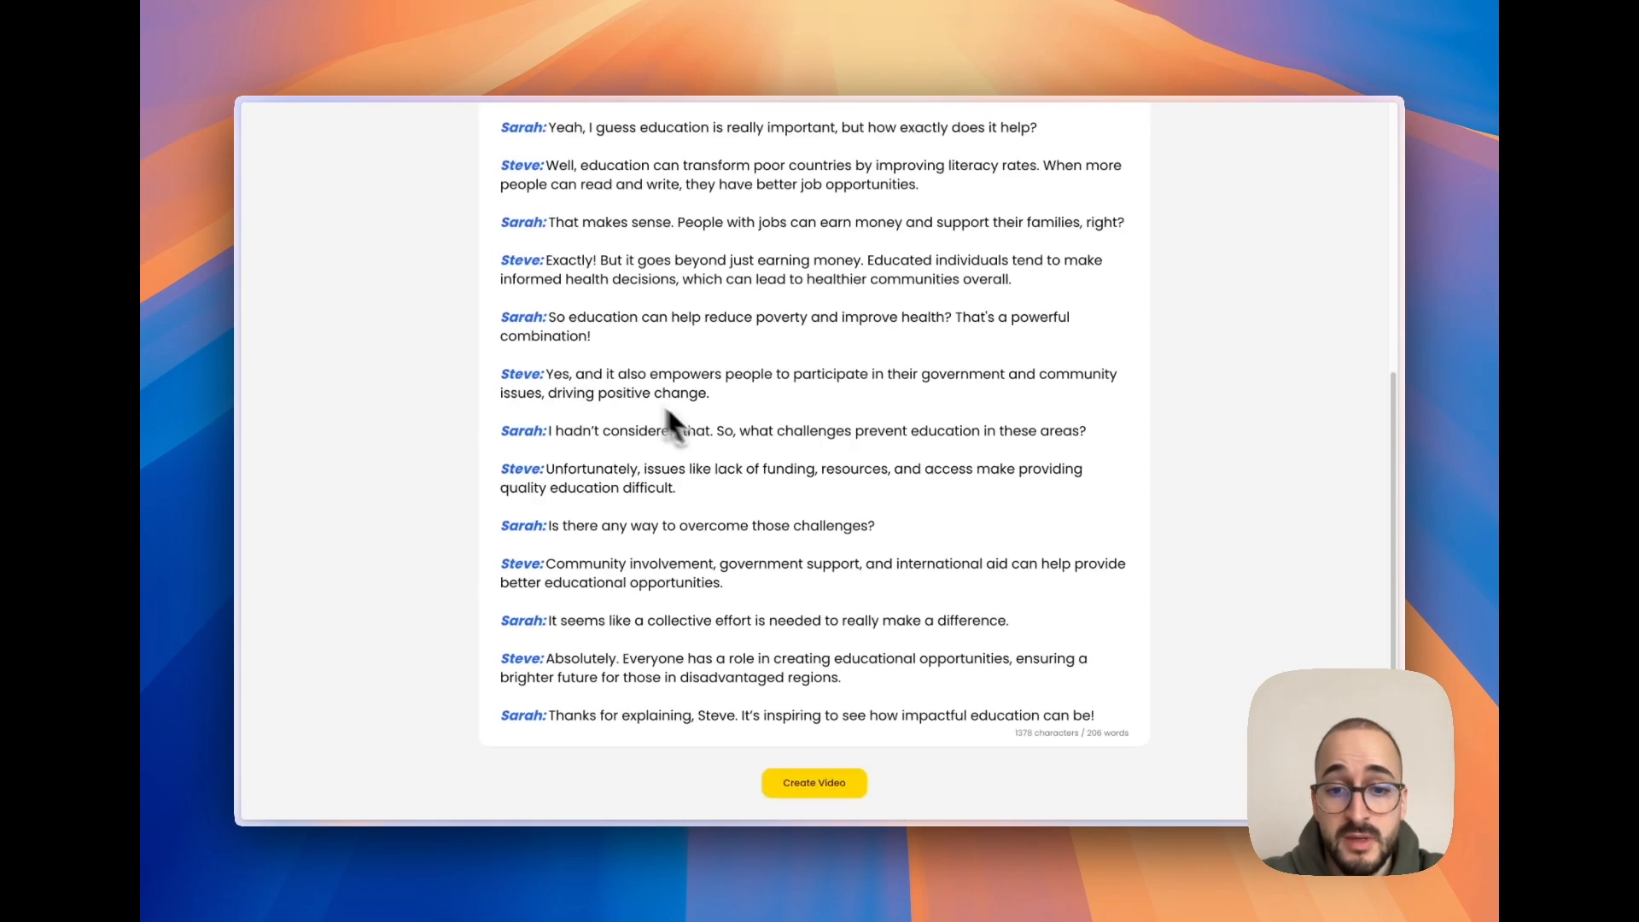
click(813, 783)
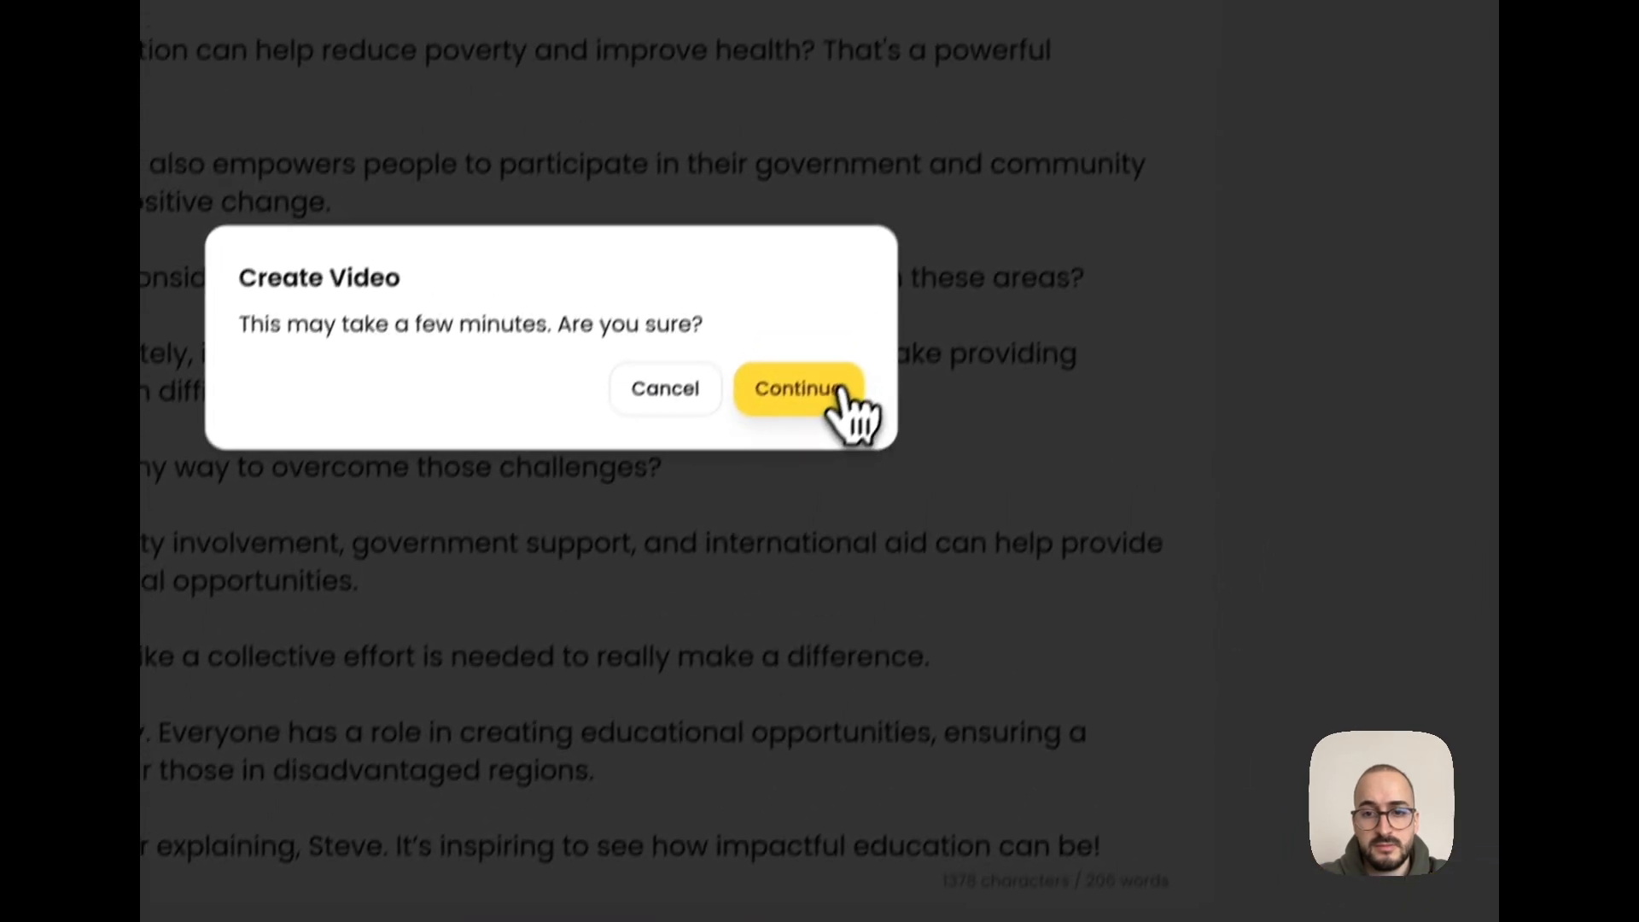
click(973, 503)
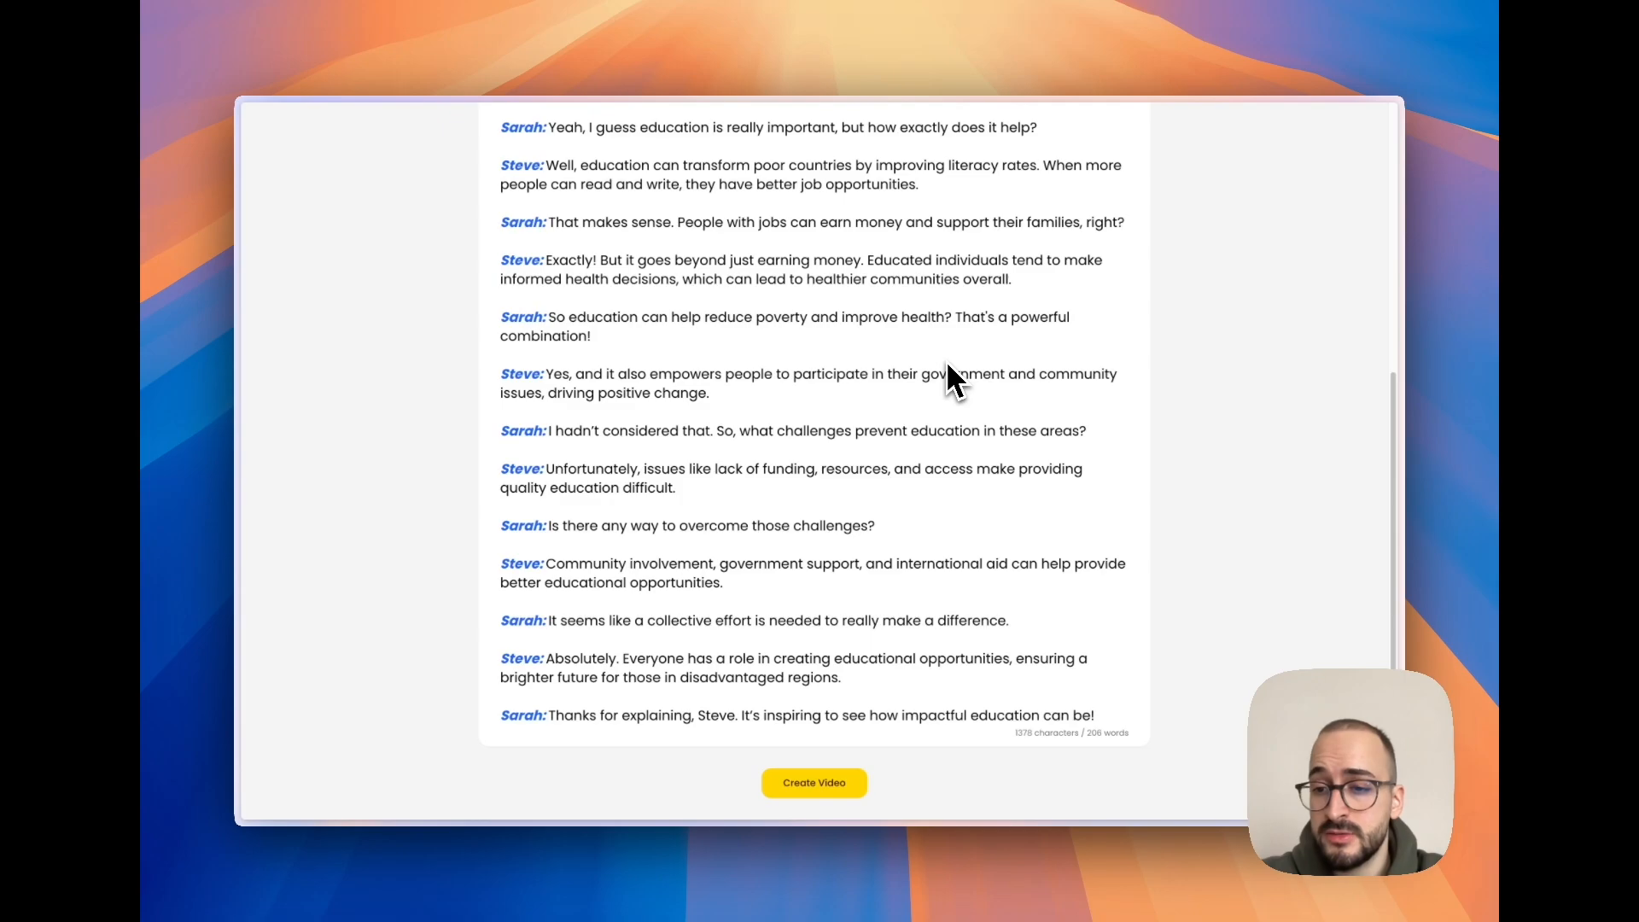
- Show the project's created videos and download the finished Education and Poor Country Development video
scroll(912, 290, up, 10)
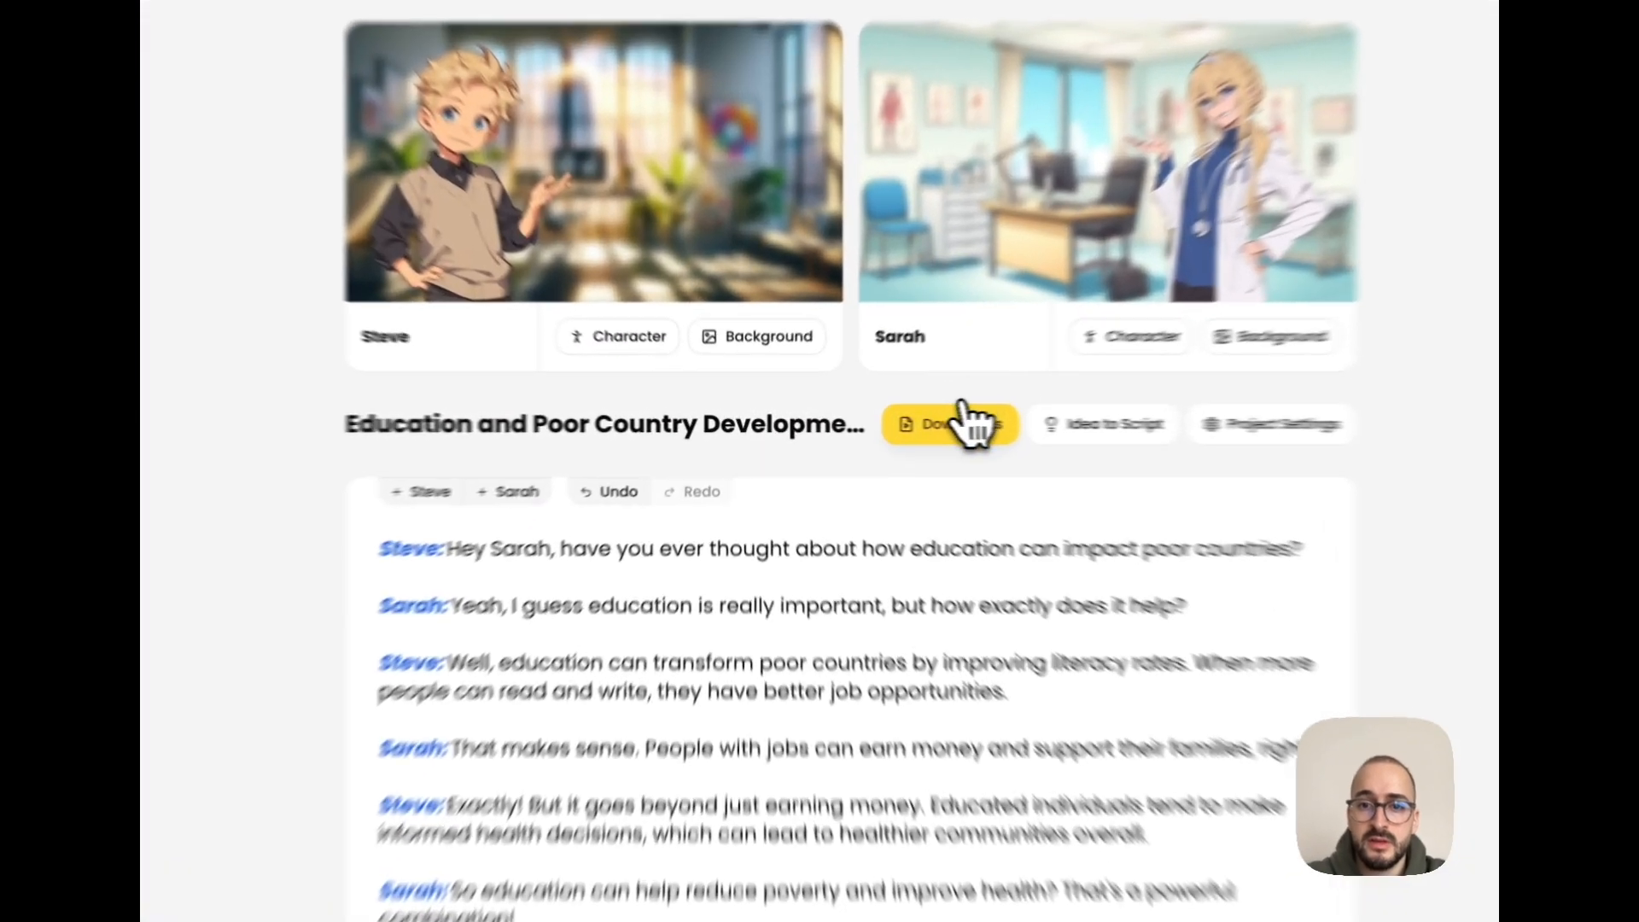
click(967, 418)
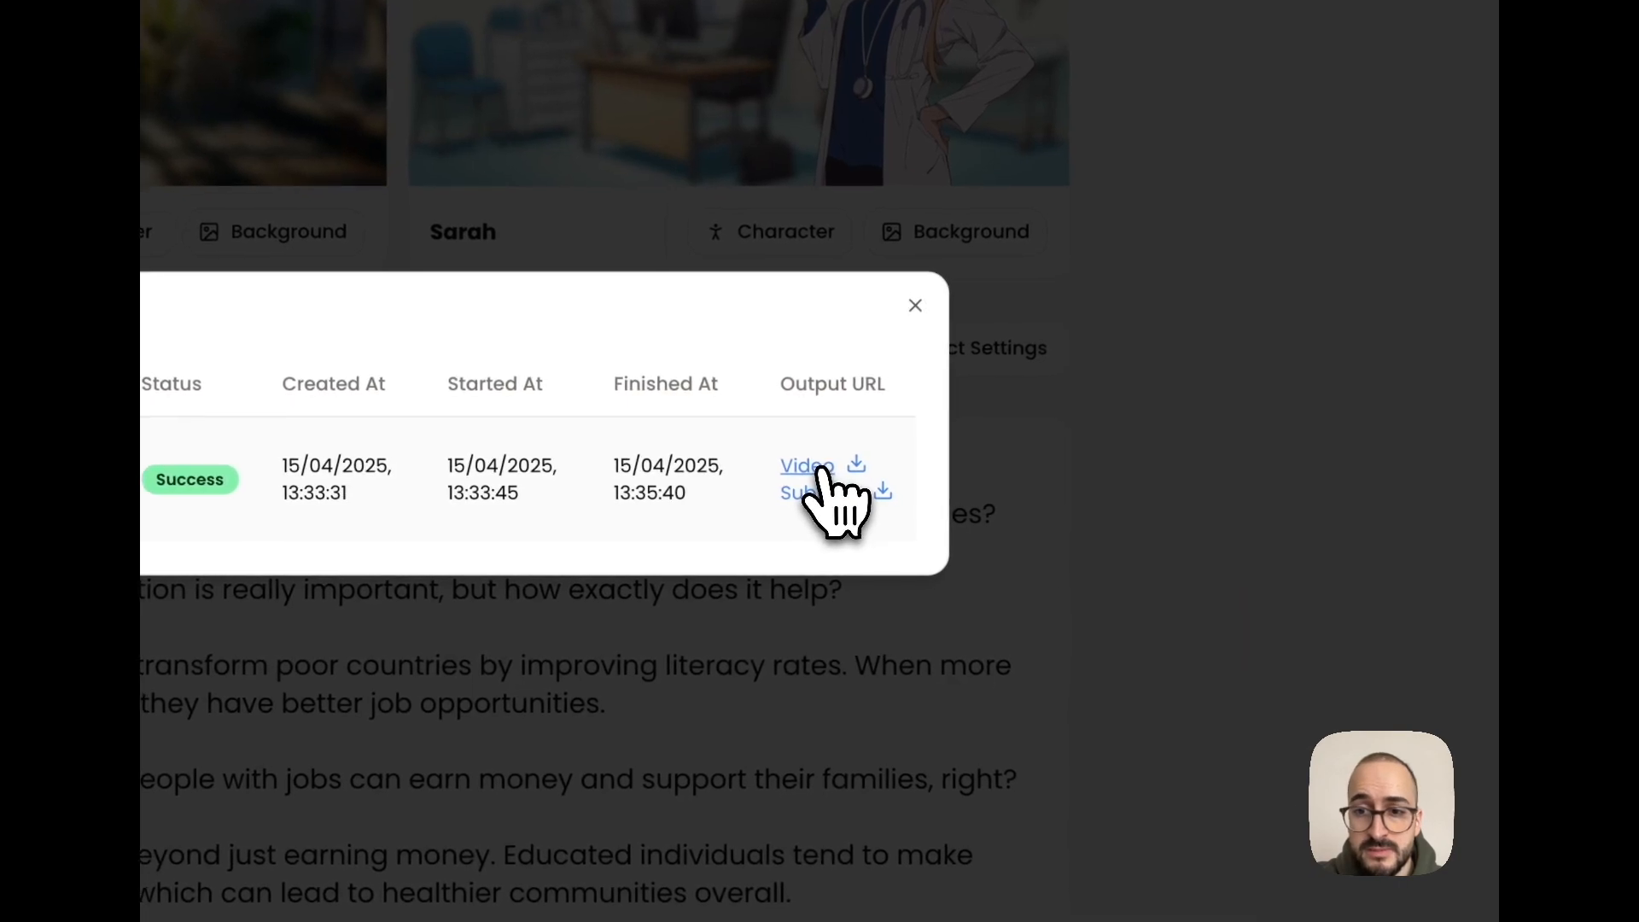
click(818, 468)
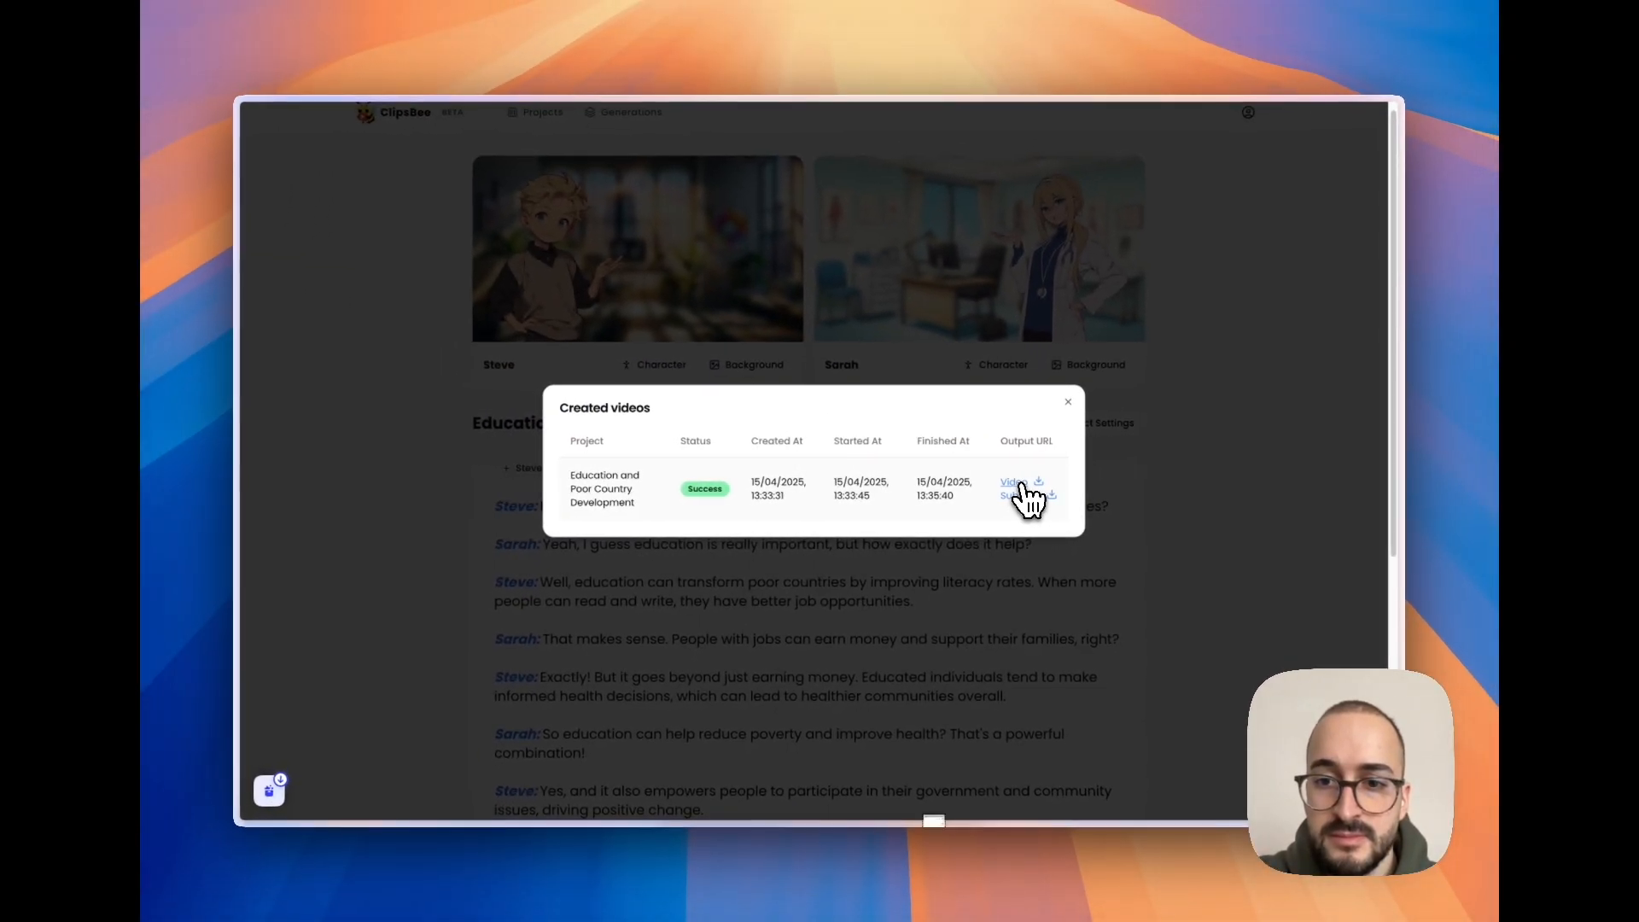